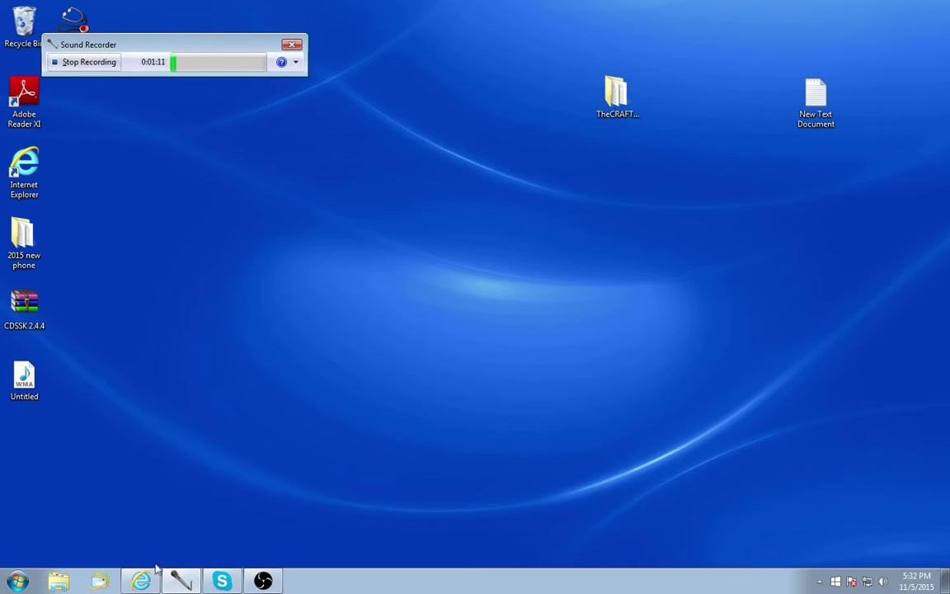
Open the Official Crafting Dead Technic Platform page from Google and scroll through its description.
{"action": "left_click", "coordinate": [138, 583]}
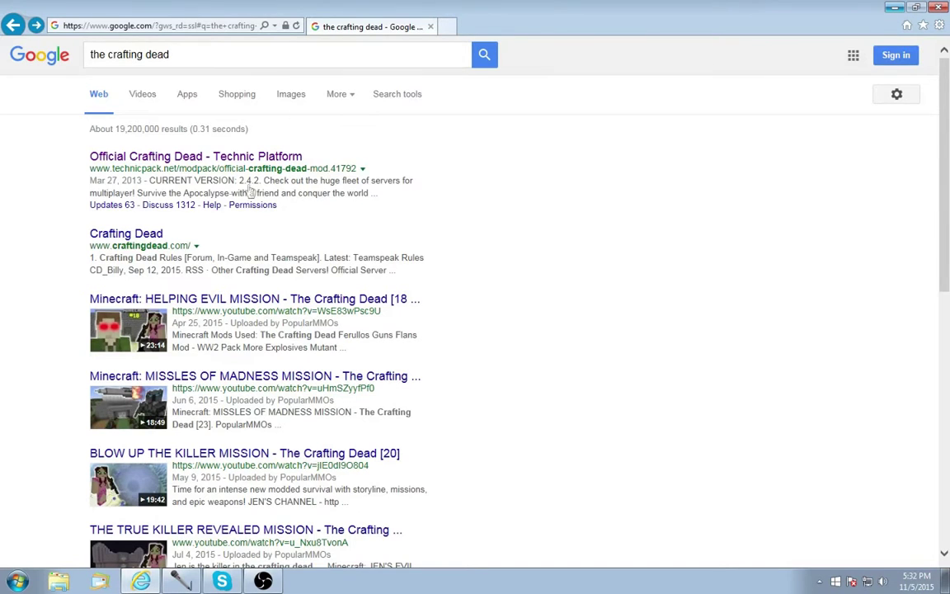
{"action": "left_click", "coordinate": [154, 153]}
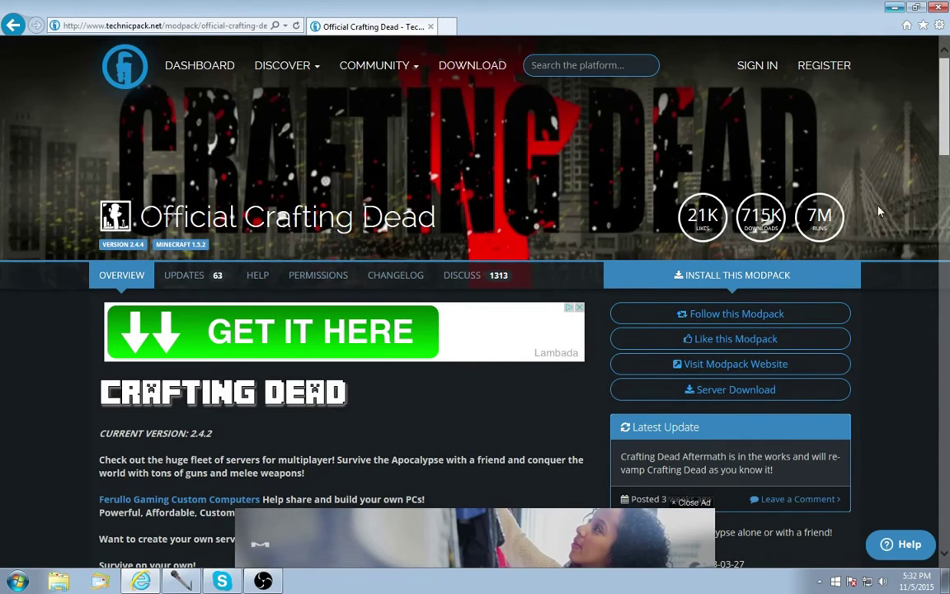
{"action": "scroll", "coordinate": [790, 184], "scroll_direction": "down", "scroll_amount": 2}
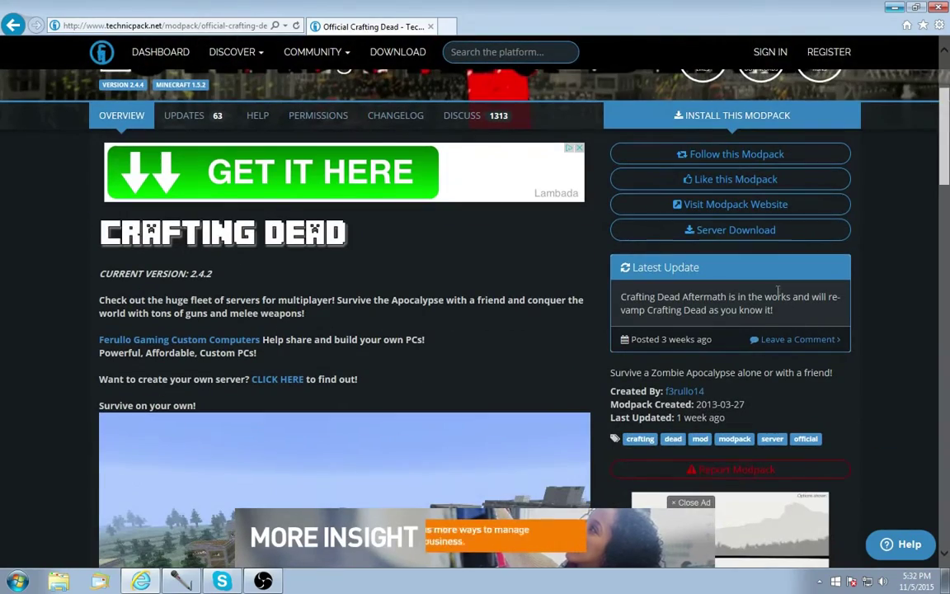
{"action": "left_click", "coordinate": [833, 119]}
{"action": "scroll", "coordinate": [835, 215], "scroll_direction": "down", "scroll_amount": 6}
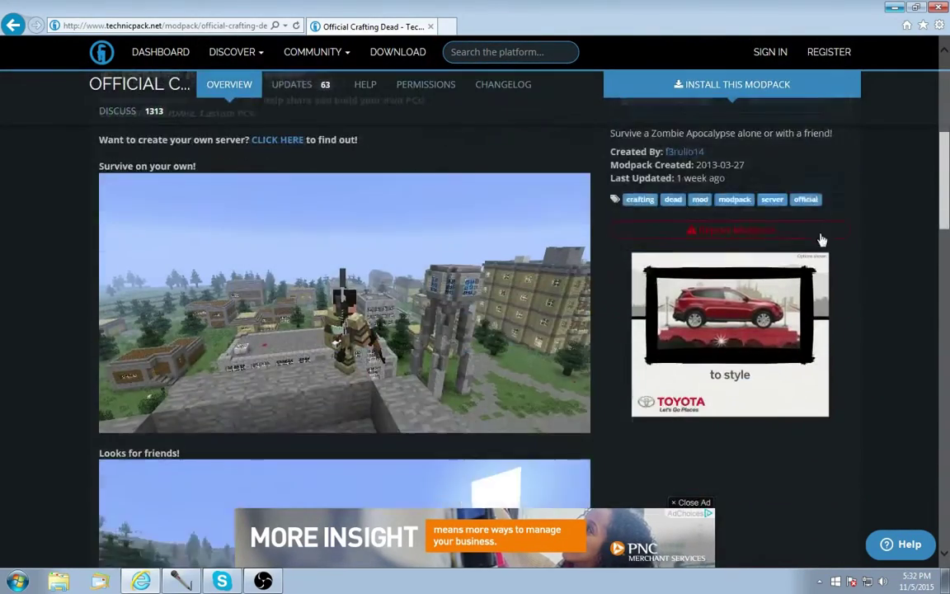
{"action": "scroll", "coordinate": [829, 243], "scroll_direction": "down", "scroll_amount": 3}
{"action": "scroll", "coordinate": [829, 246], "scroll_direction": "down", "scroll_amount": 5}
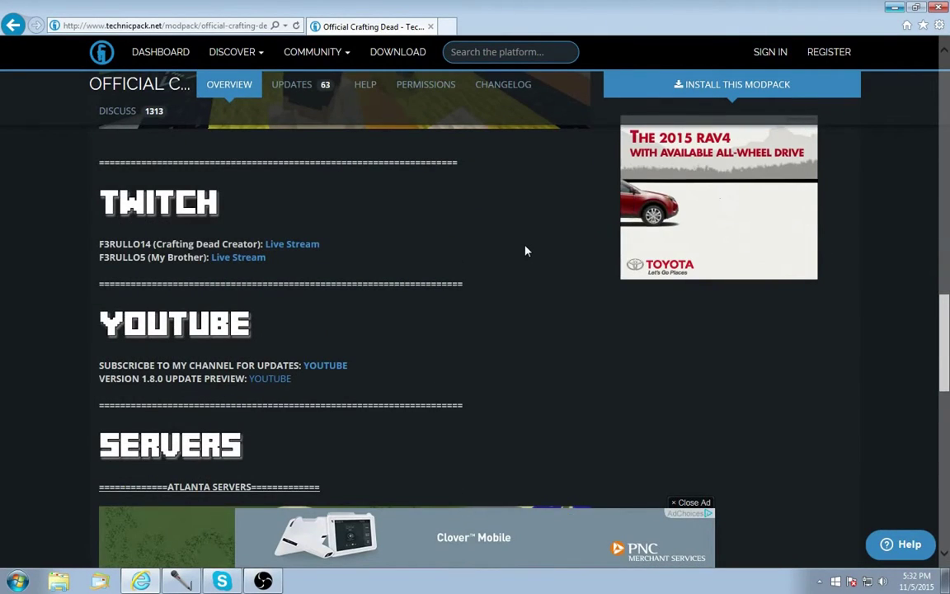
{"action": "scroll", "coordinate": [526, 251], "scroll_direction": "up", "scroll_amount": 15}
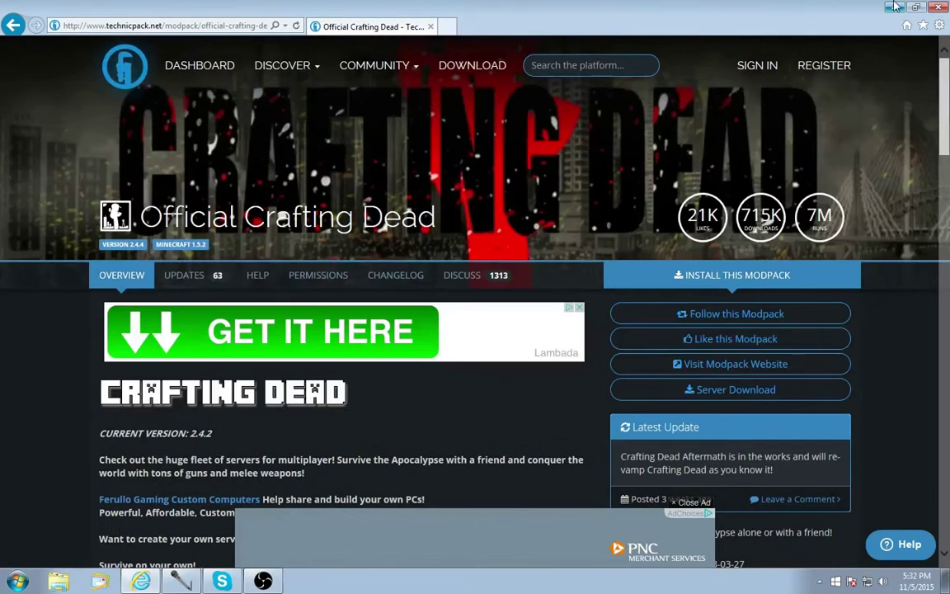
{"action": "left_click", "coordinate": [894, 7]}
Move the CDSSK 2.4.4 archive toward the desktop centre and create a desktop folder named CDtut.
{"action": "left_click_drag", "start_coordinate": [25, 307], "coordinate": [274, 235]}
{"action": "right_click", "coordinate": [378, 114]}
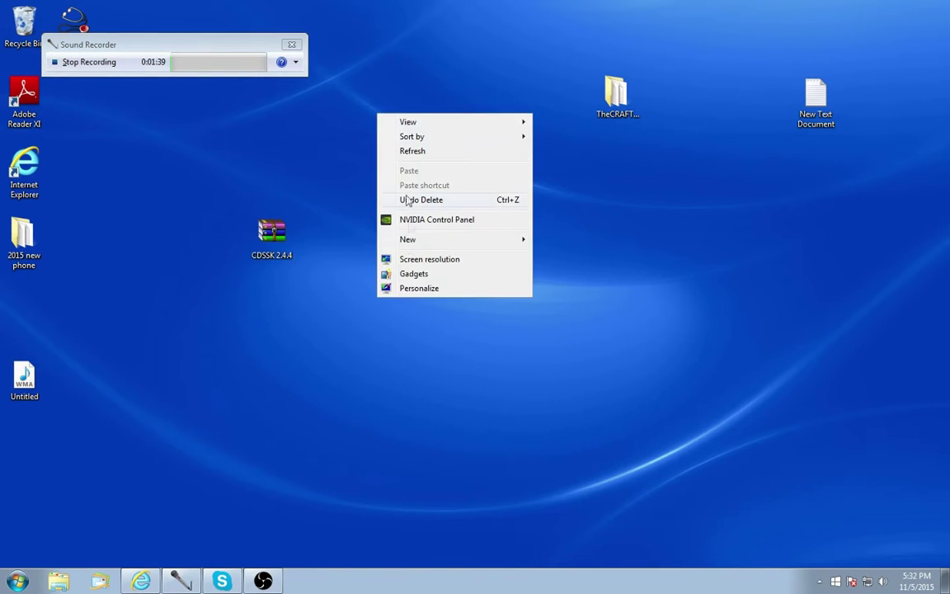
{"action": "mouse_move", "coordinate": [507, 239]}
{"action": "left_click", "coordinate": [565, 239]}
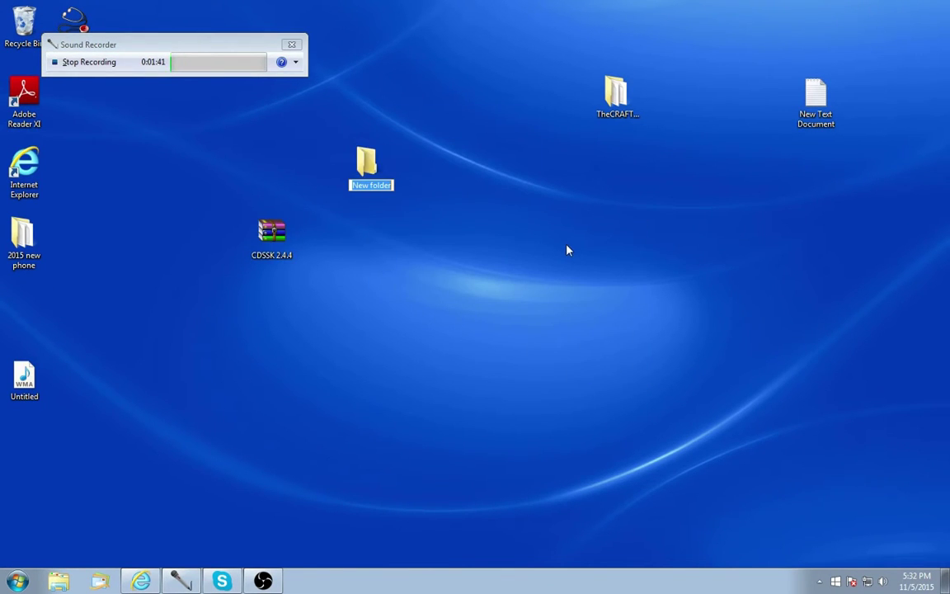
{"action": "type", "text": "CD"}
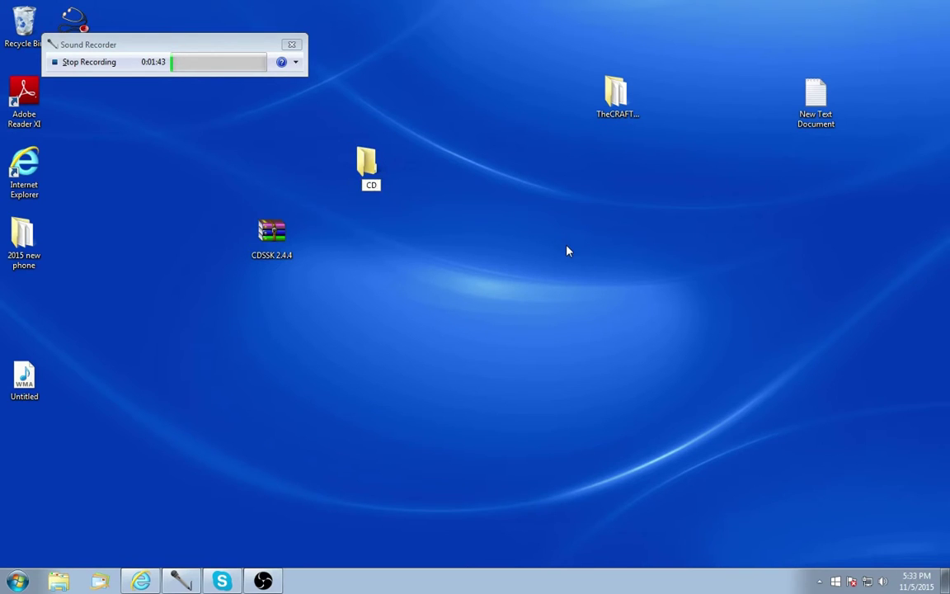
{"action": "type", "text": "tut"}
{"action": "key", "text": "Return"}
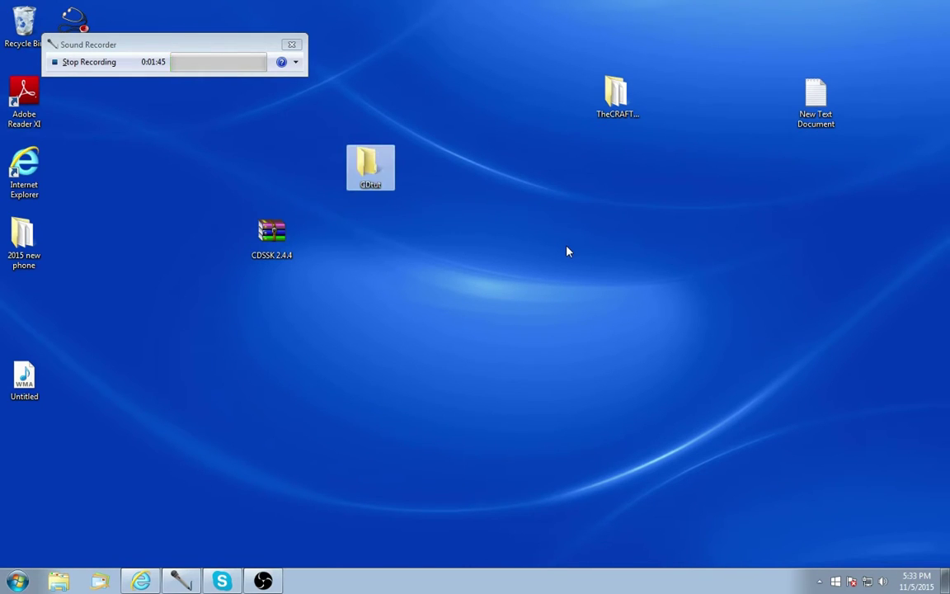
{"action": "double_click", "coordinate": [271, 234]}
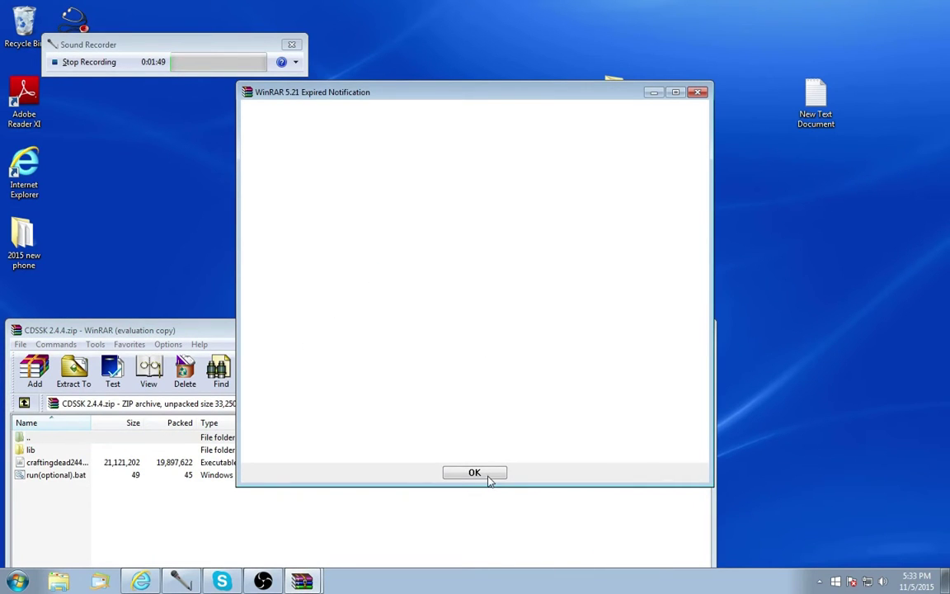
Extract lib, craftingdead244 and run(optional) from the archive into CDtut, then close WinRAR.
{"action": "left_click", "coordinate": [697, 92]}
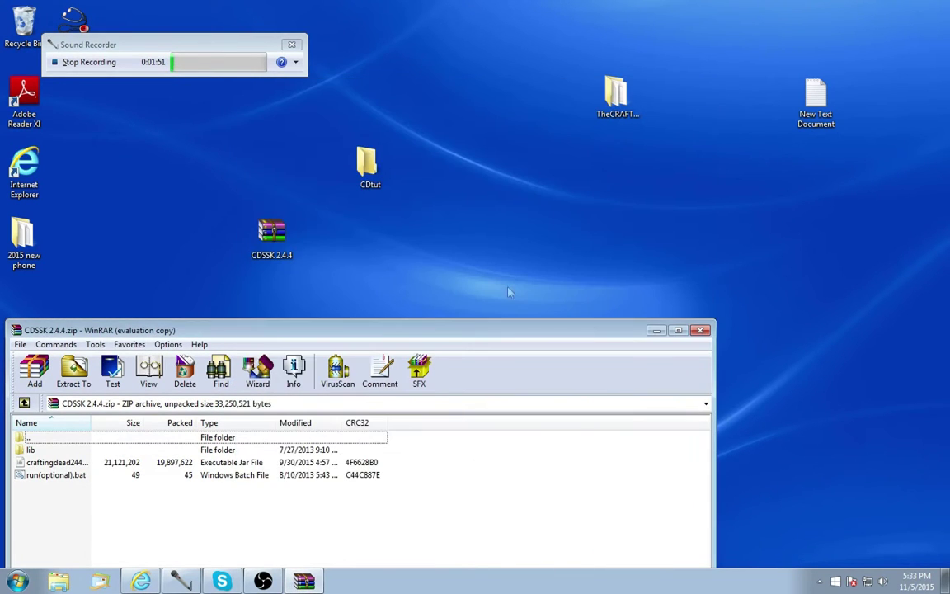
{"action": "left_click_drag", "start_coordinate": [378, 333], "coordinate": [559, 276]}
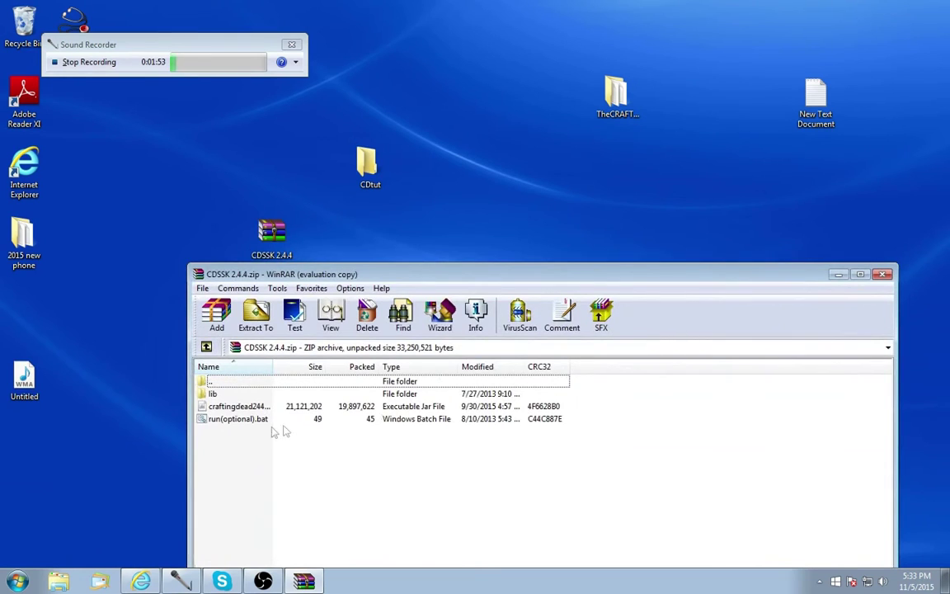
{"action": "left_click_drag", "start_coordinate": [245, 434], "coordinate": [363, 188]}
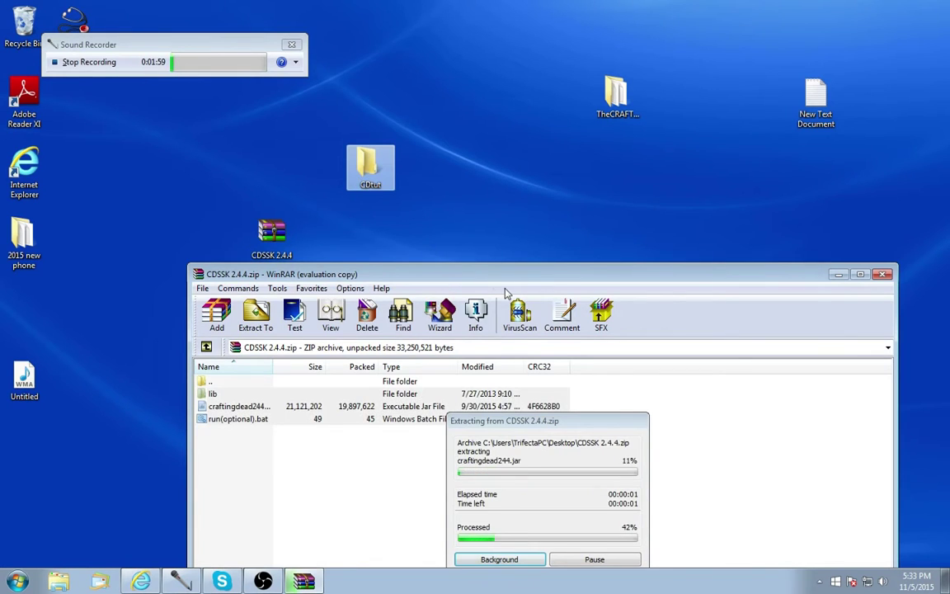
{"action": "left_click", "coordinate": [882, 274]}
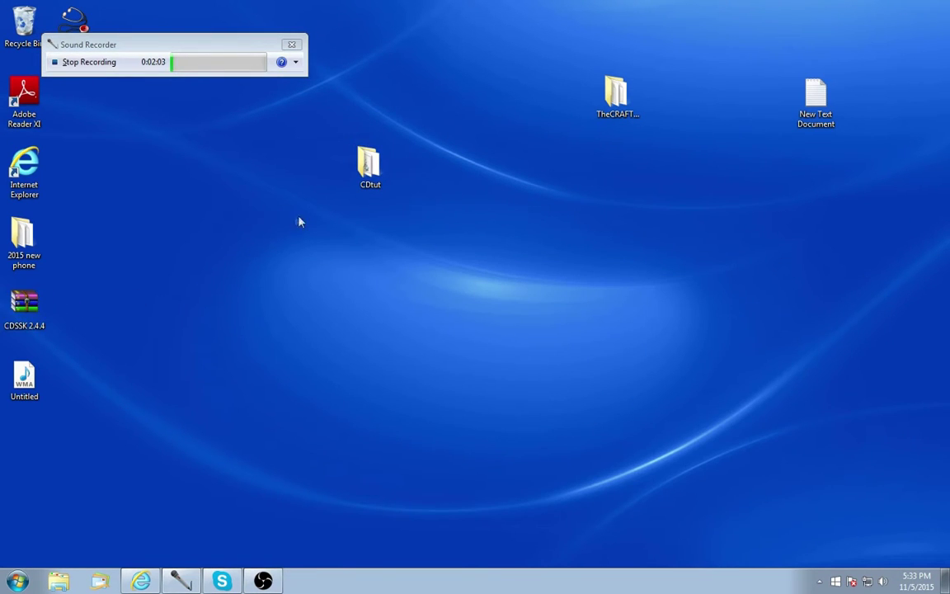
{"action": "left_click", "coordinate": [368, 174]}
Open the CDtut folder and look inside its lib folder before returning.
{"action": "double_click", "coordinate": [368, 174]}
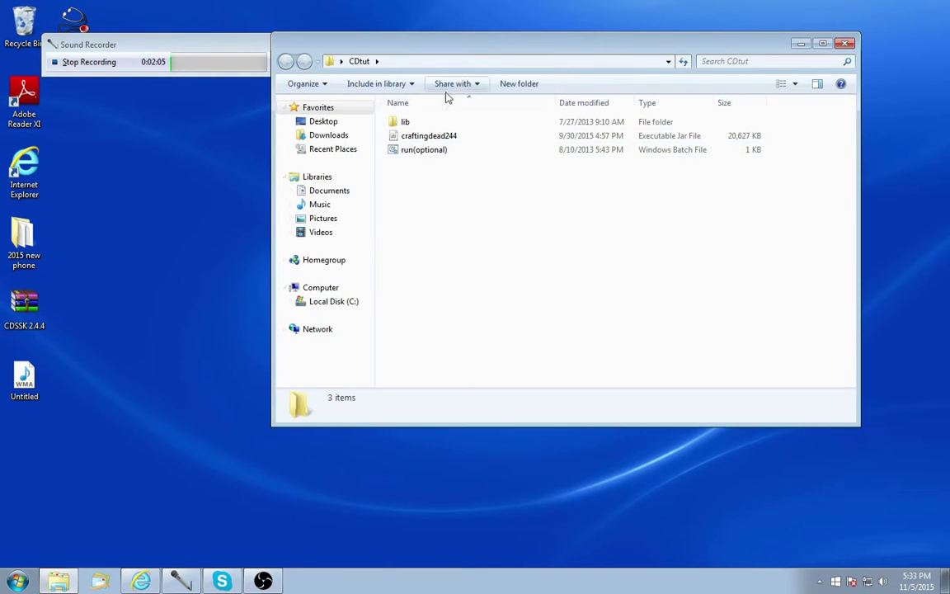
{"action": "left_click_drag", "start_coordinate": [483, 59], "coordinate": [490, 130]}
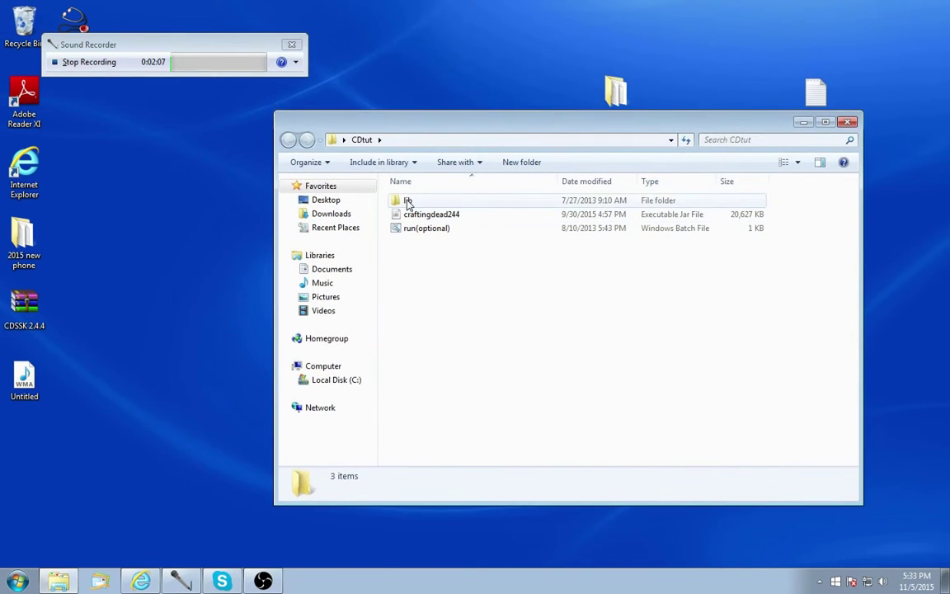
{"action": "double_click", "coordinate": [403, 201]}
{"action": "left_click", "coordinate": [401, 203]}
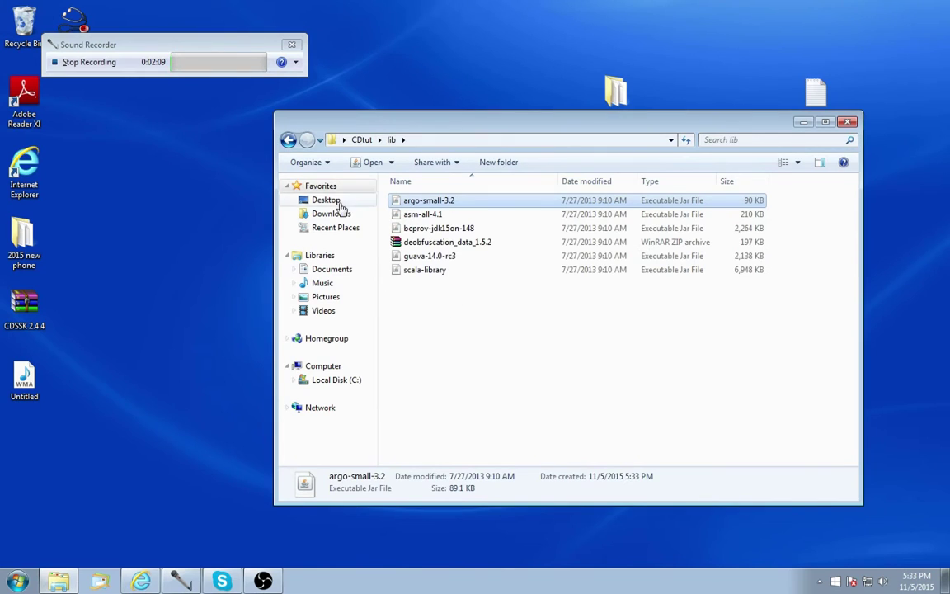
{"action": "left_click", "coordinate": [288, 140]}
Rename the craftingdead244 jar to server.
{"action": "left_click", "coordinate": [416, 216]}
{"action": "right_click", "coordinate": [416, 217]}
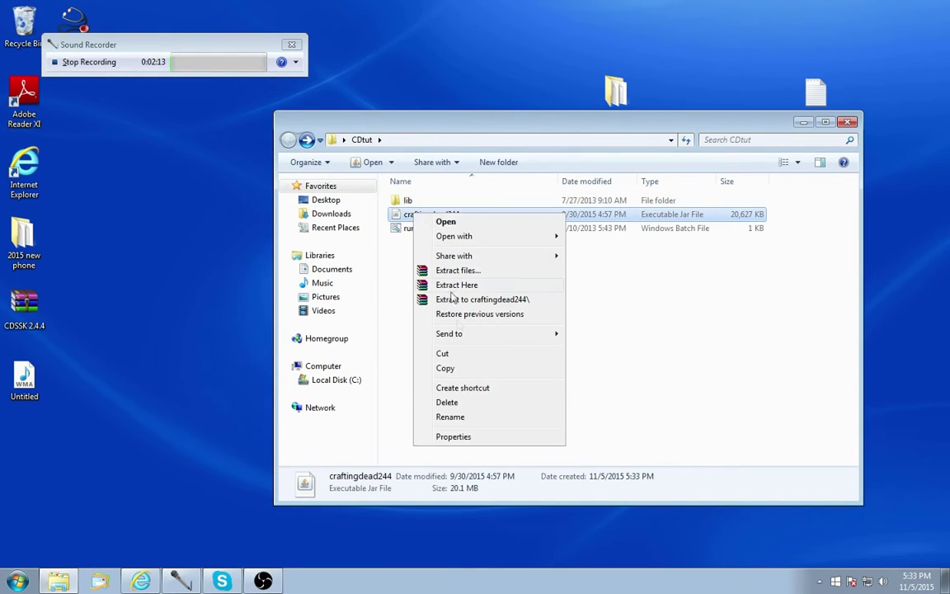
{"action": "left_click", "coordinate": [425, 419]}
{"action": "type", "text": "server"}
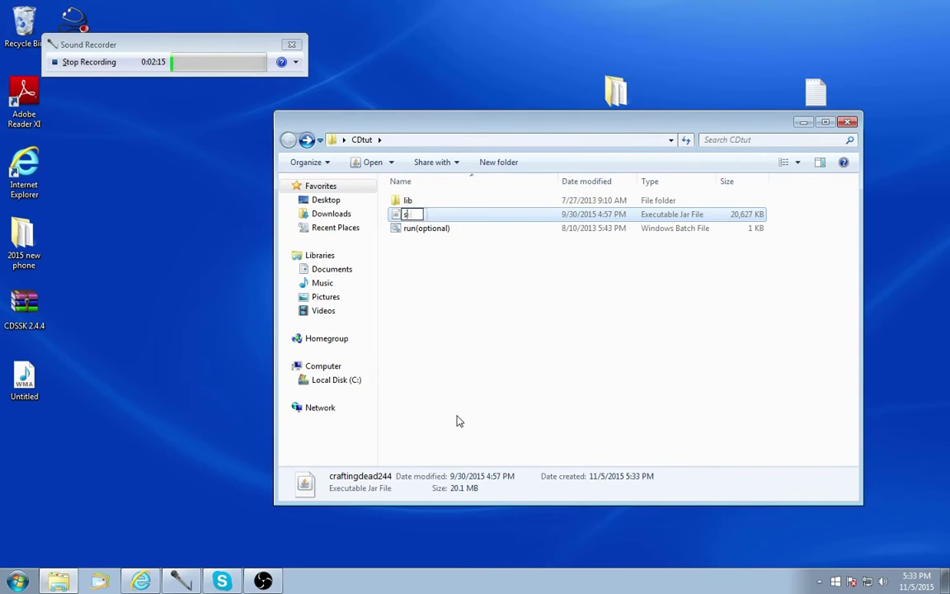
{"action": "left_click", "coordinate": [460, 421]}
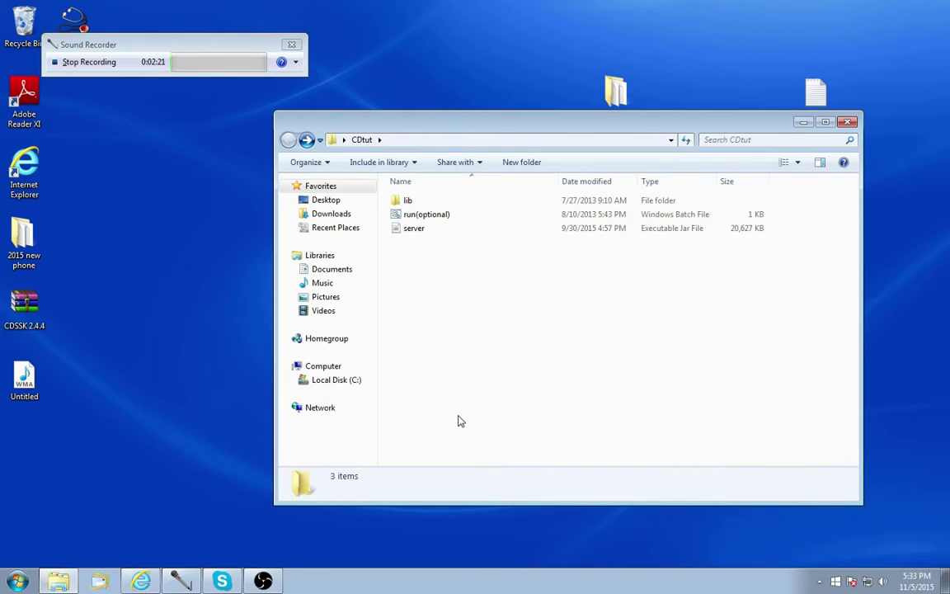
Run run(optional).bat, which fails with an invalid -Xmx4G heap error, then open it for editing.
{"action": "double_click", "coordinate": [441, 218]}
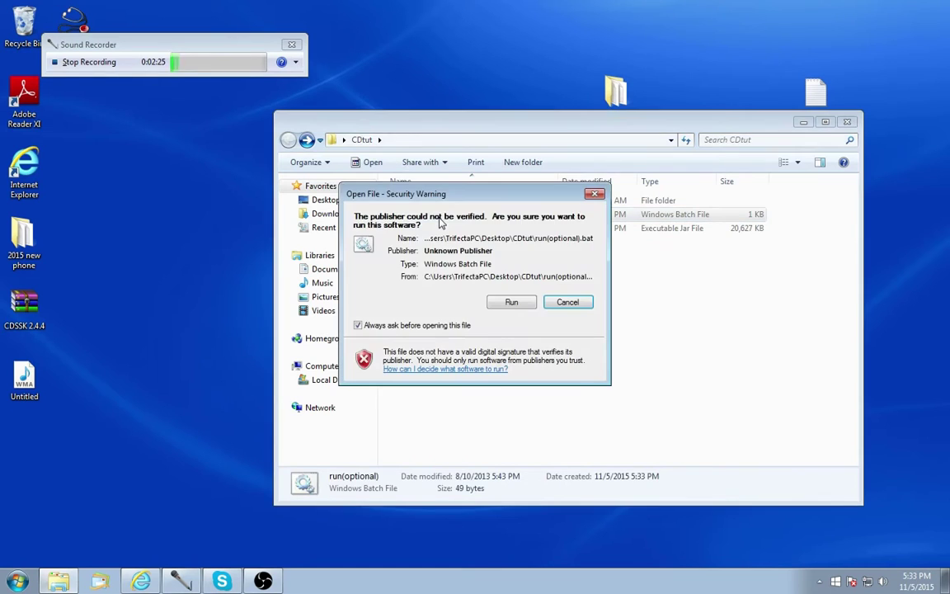
{"action": "left_click", "coordinate": [509, 302]}
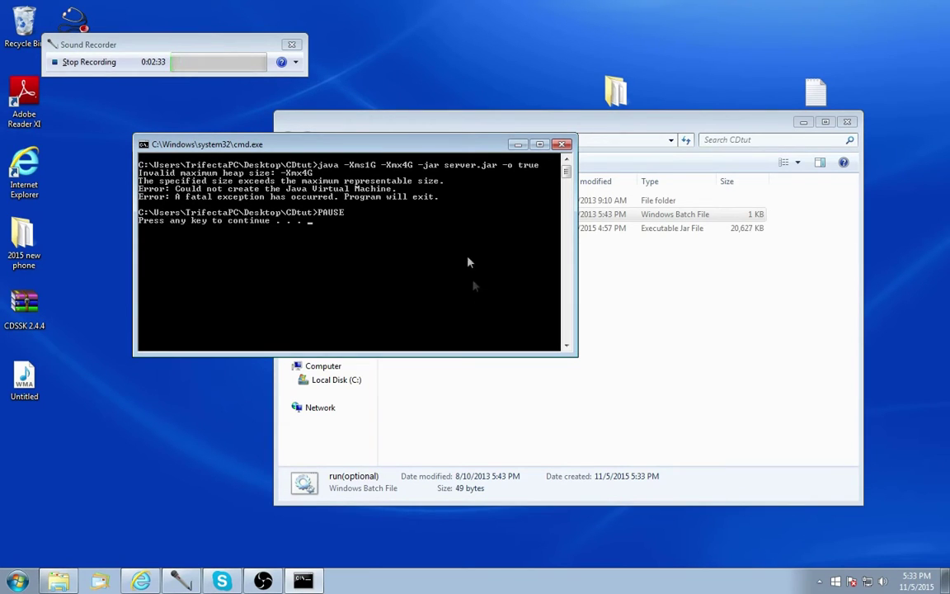
{"action": "key", "text": "Return"}
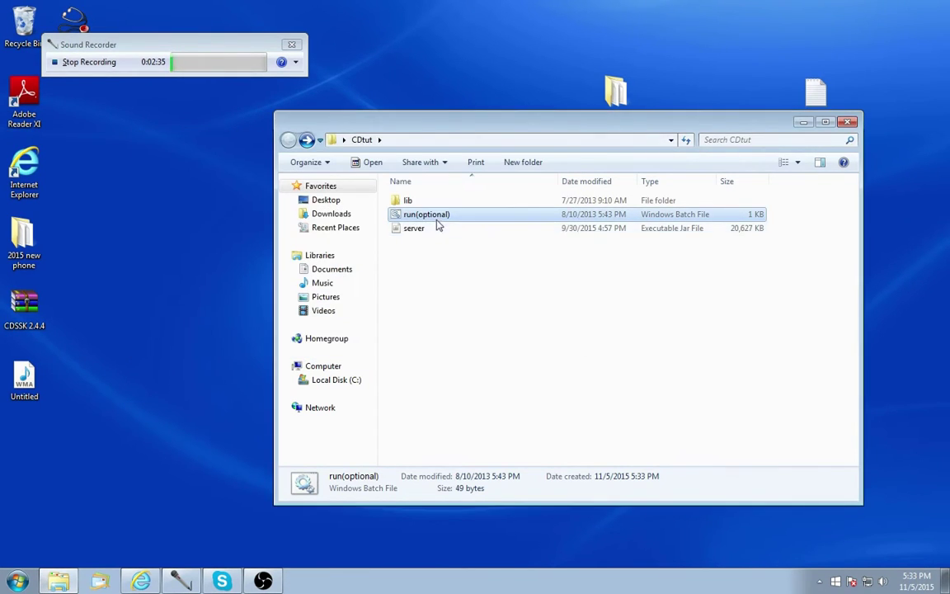
{"action": "right_click", "coordinate": [435, 216]}
{"action": "left_click", "coordinate": [467, 244]}
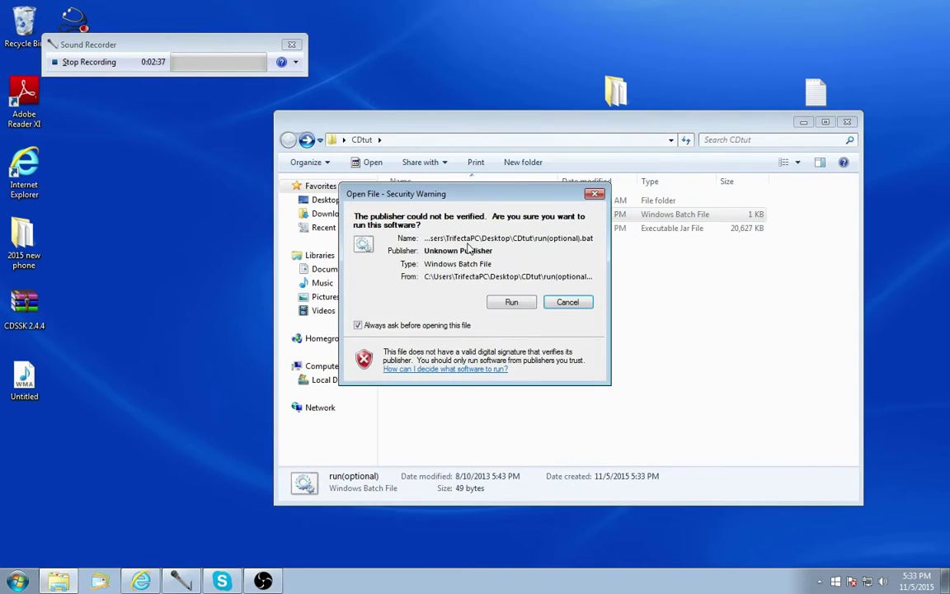
In the java line, change maximum memory to 1G and starting memory to 512M.
{"action": "key", "text": "Return"}
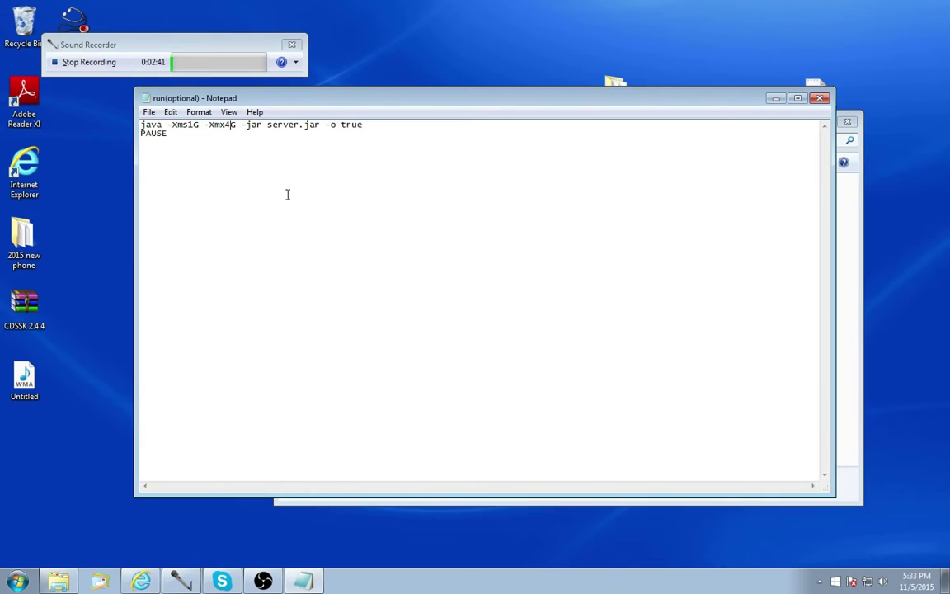
{"action": "key", "text": "BackSpace"}
{"action": "type", "text": "1"}
{"action": "key", "text": "BackSpace"}
{"action": "type", "text": "512"}
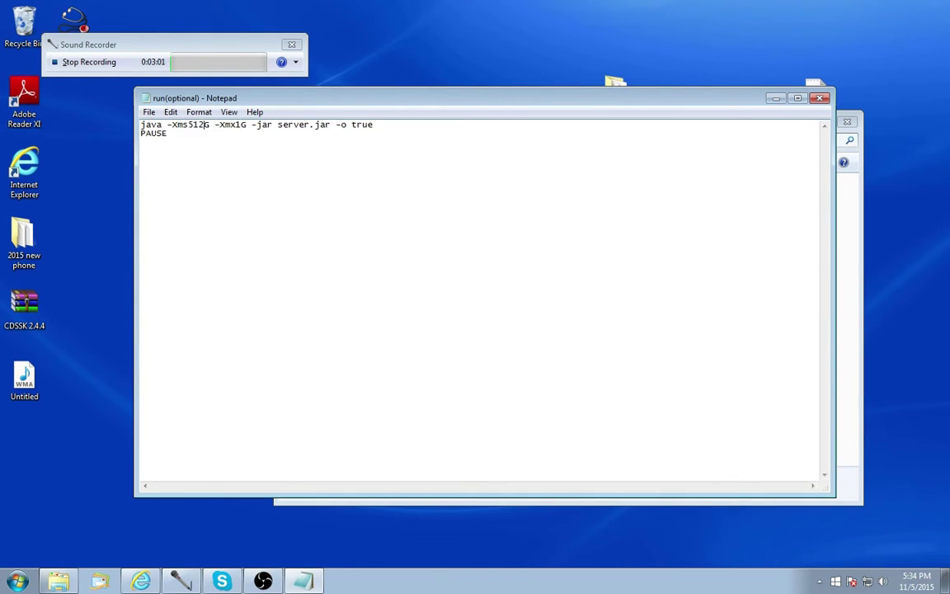
{"action": "key", "text": "Delete"}
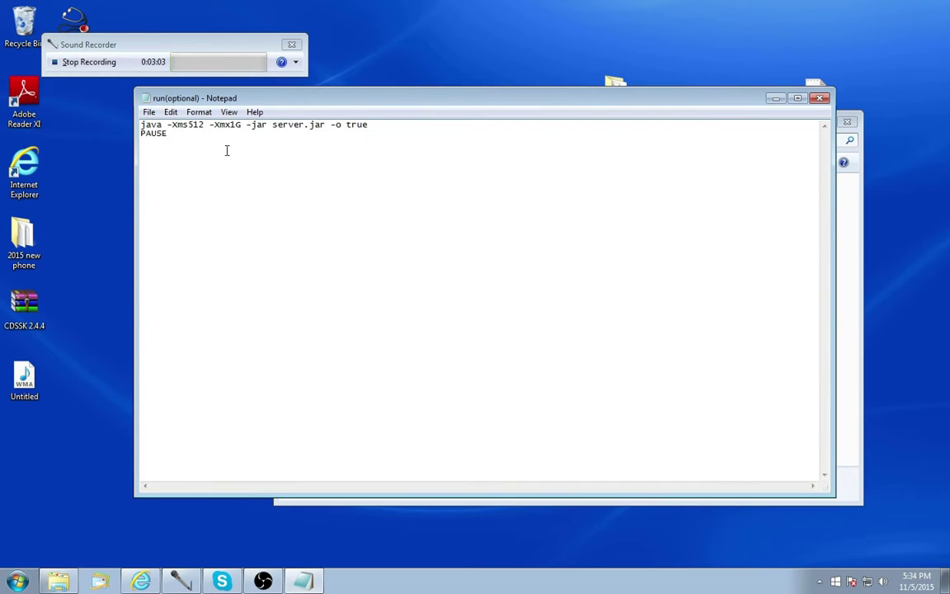
{"action": "type", "text": "MB"}
{"action": "key", "text": "BackSpace"}
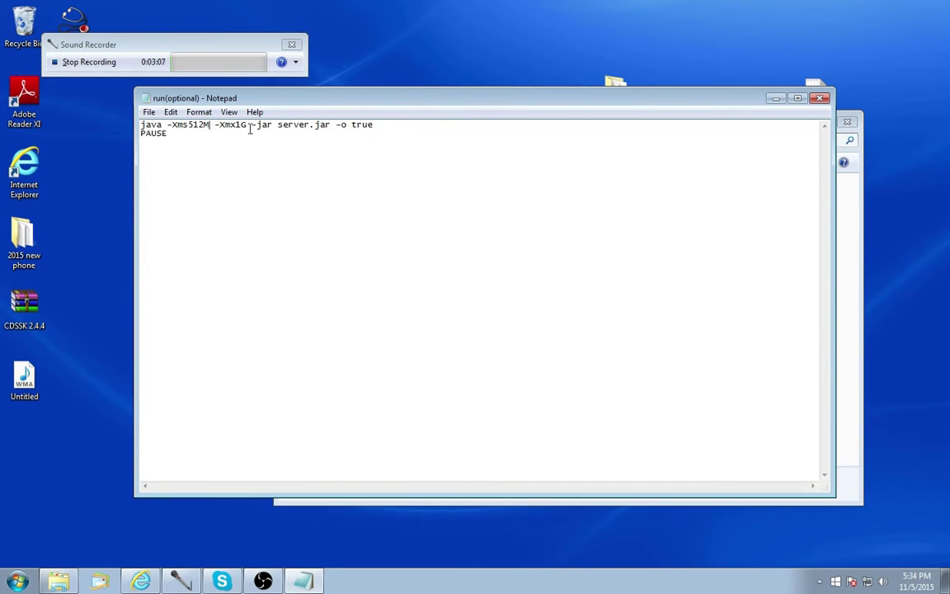
Change starting memory to 1G so the line reads -Xms1G -Xmx1G, and close Notepad.
{"action": "left_click_drag", "start_coordinate": [235, 126], "coordinate": [245, 128]}
{"action": "left_click", "coordinate": [206, 125]}
{"action": "key", "text": "shift+Left"}
{"action": "key", "text": "shift+Left"}
{"action": "key", "text": "shift+Left"}
{"action": "key", "text": "shift+Left"}
{"action": "type", "text": "1"}
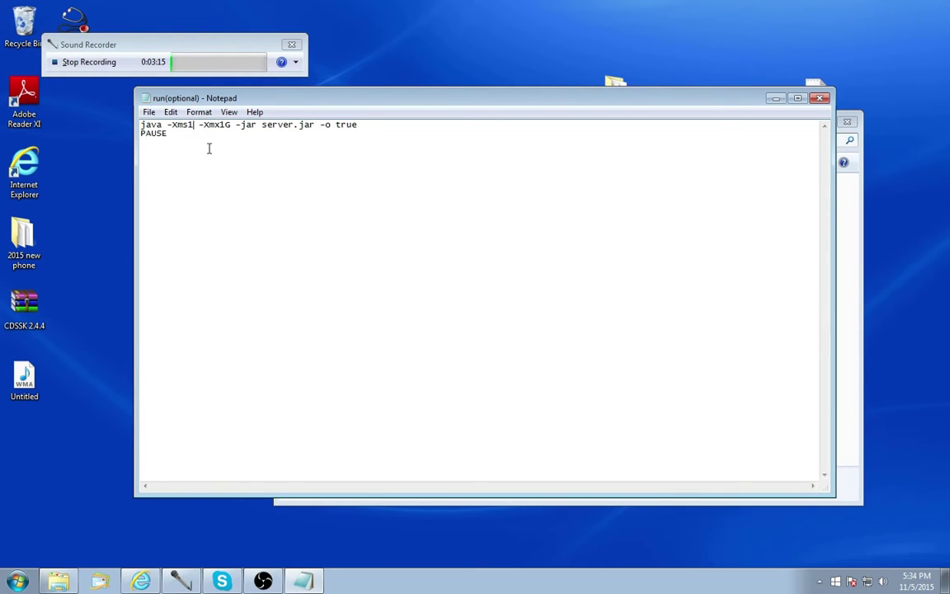
{"action": "type", "text": "g"}
{"action": "key", "text": "BackSpace"}
{"action": "type", "text": "G"}
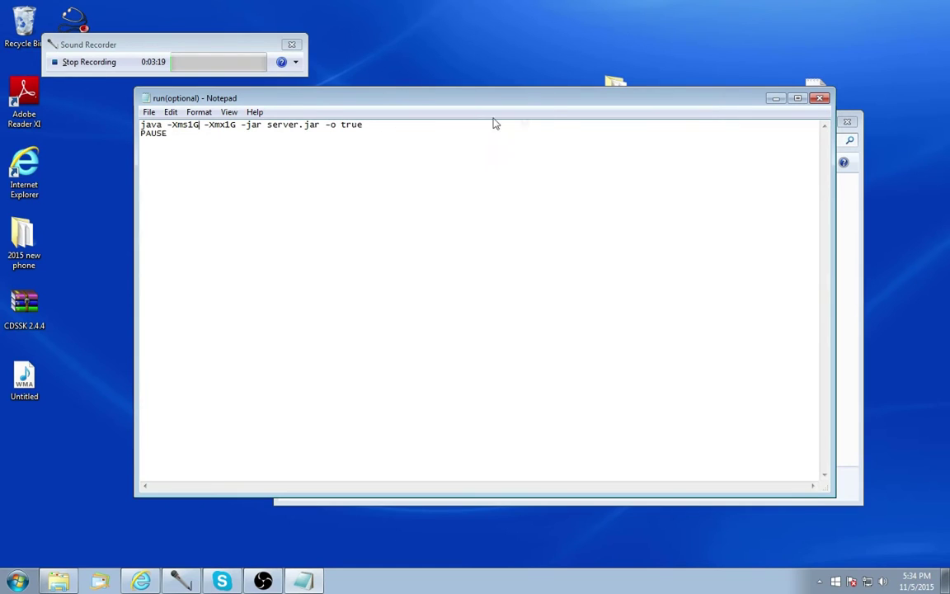
{"action": "left_click", "coordinate": [820, 98]}
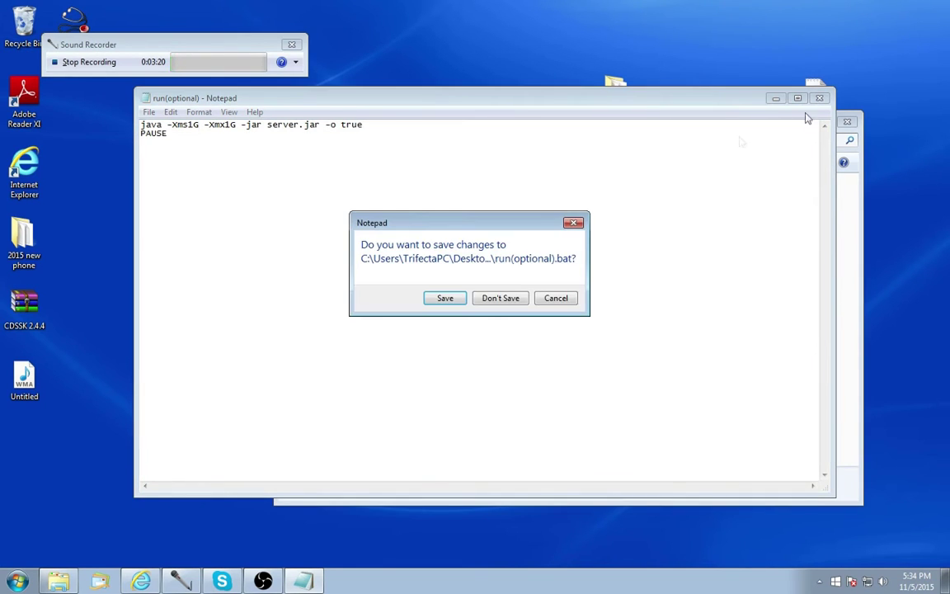
Save run(optional).bat, run it to generate the server files, then shut the server down with stop.
{"action": "left_click", "coordinate": [446, 302]}
{"action": "double_click", "coordinate": [418, 217]}
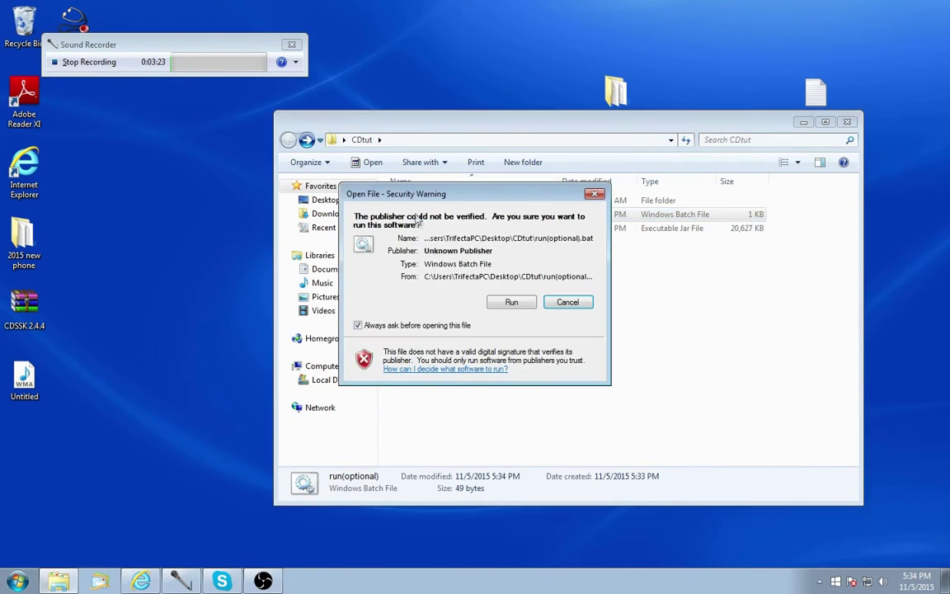
{"action": "left_click", "coordinate": [447, 272]}
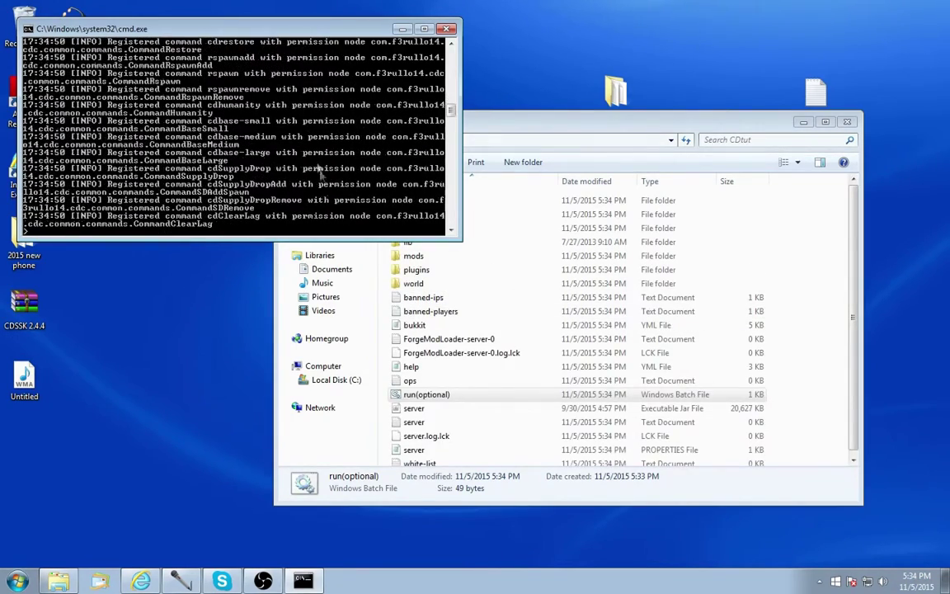
{"action": "scroll", "coordinate": [332, 189], "scroll_direction": "down", "scroll_amount": 4}
{"action": "type", "text": "op"}
{"action": "key", "text": "Return"}
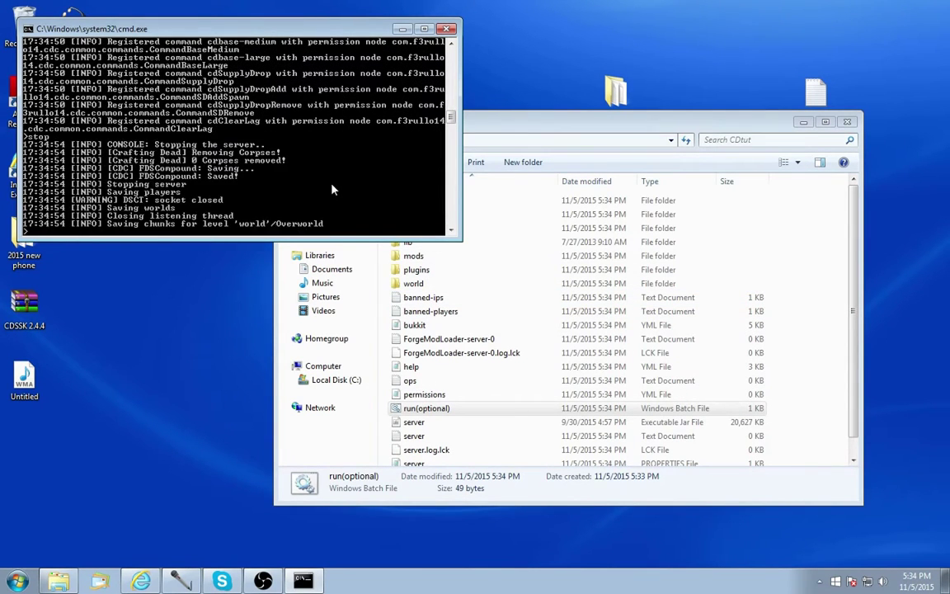
{"action": "key", "text": "Return"}
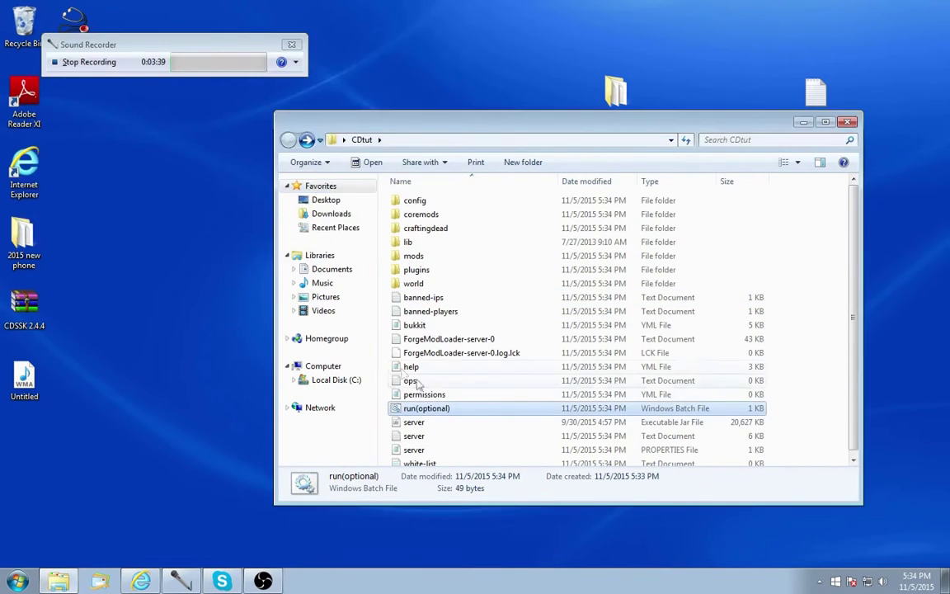
View server.properties, then the craftingdead folder's craftingdead_server file in Notepad, closing each.
{"action": "double_click", "coordinate": [417, 446]}
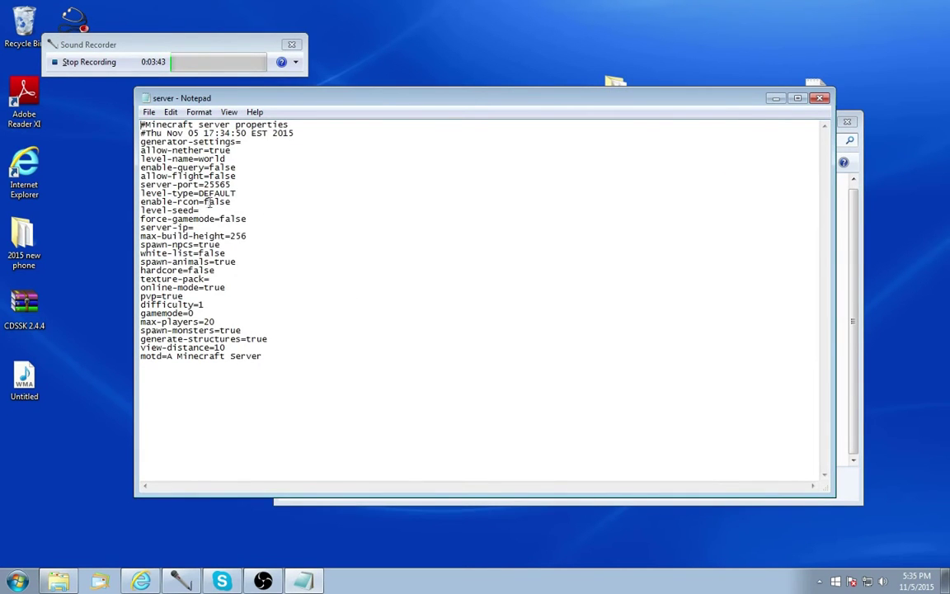
{"action": "left_click", "coordinate": [202, 228]}
{"action": "left_click", "coordinate": [821, 99]}
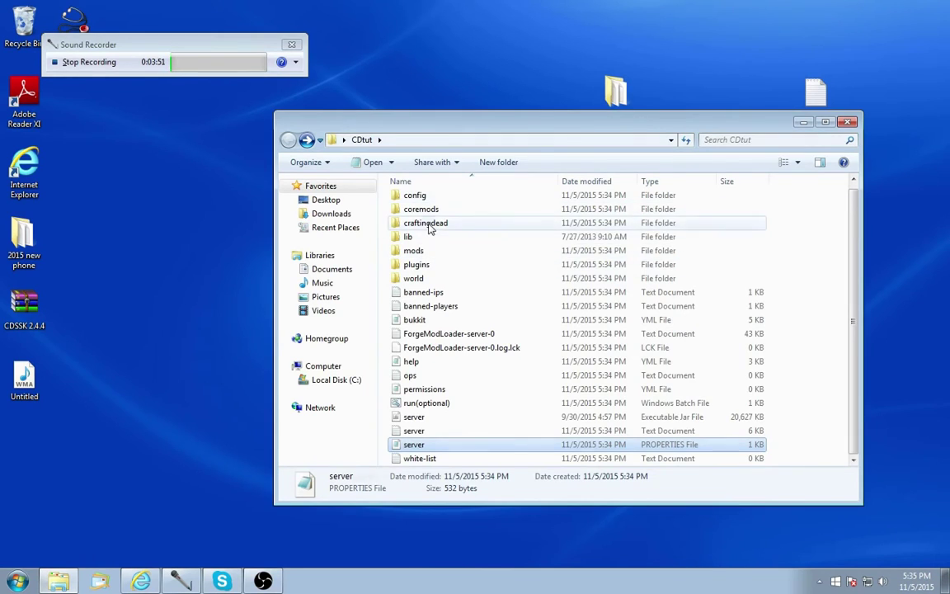
{"action": "double_click", "coordinate": [428, 224]}
{"action": "double_click", "coordinate": [434, 256]}
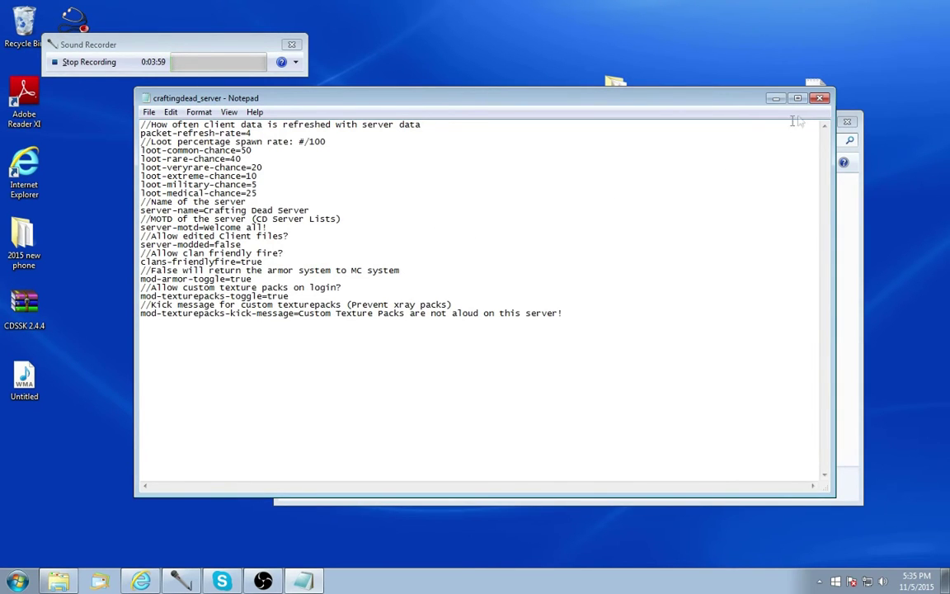
{"action": "key", "text": "alt+F4"}
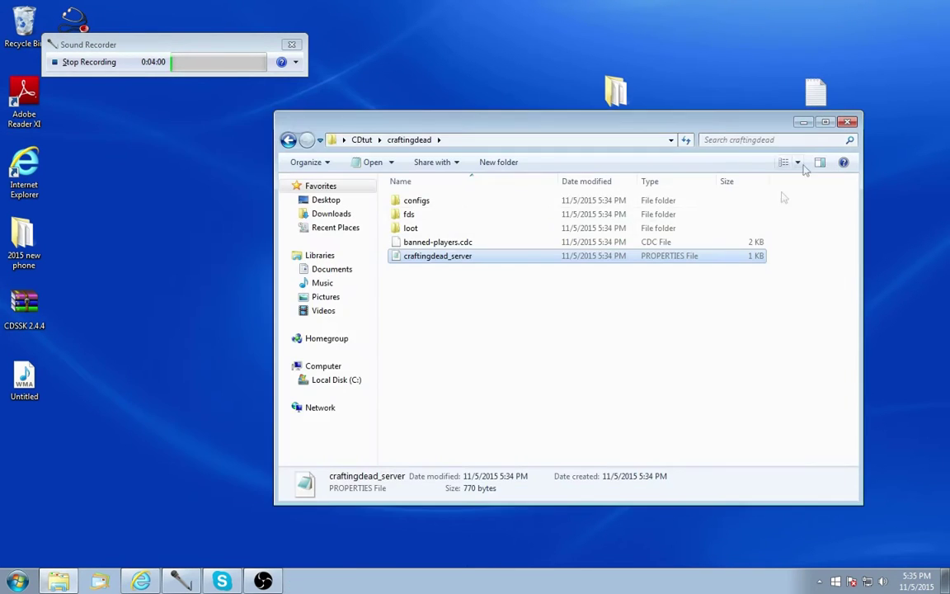
Peek into the configs folder (bases, supplydrops, zombies), then go back twice to CDtut.
{"action": "double_click", "coordinate": [413, 201]}
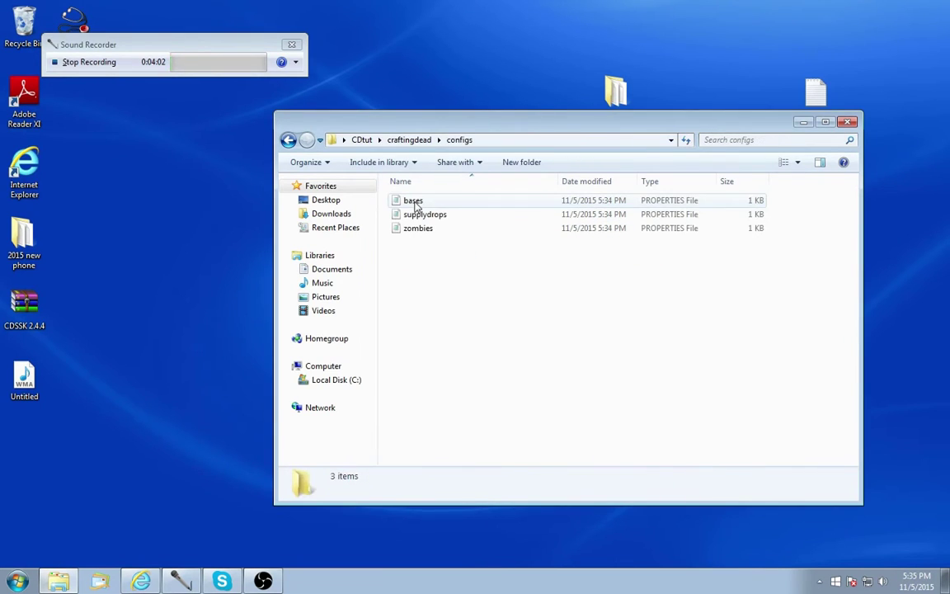
{"action": "left_click", "coordinate": [288, 139]}
{"action": "left_click", "coordinate": [288, 140]}
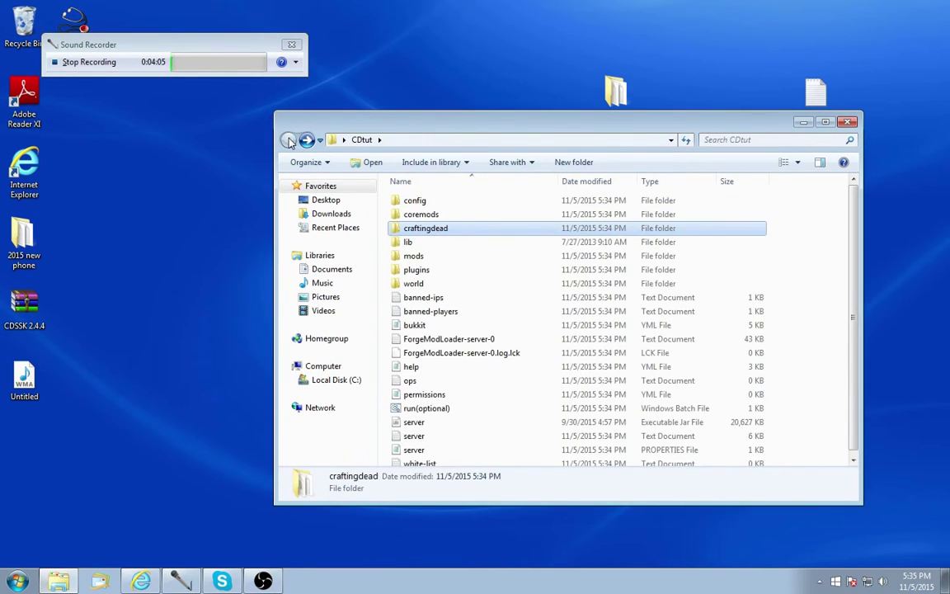
{"action": "scroll", "coordinate": [483, 375], "scroll_direction": "down", "scroll_amount": 1}
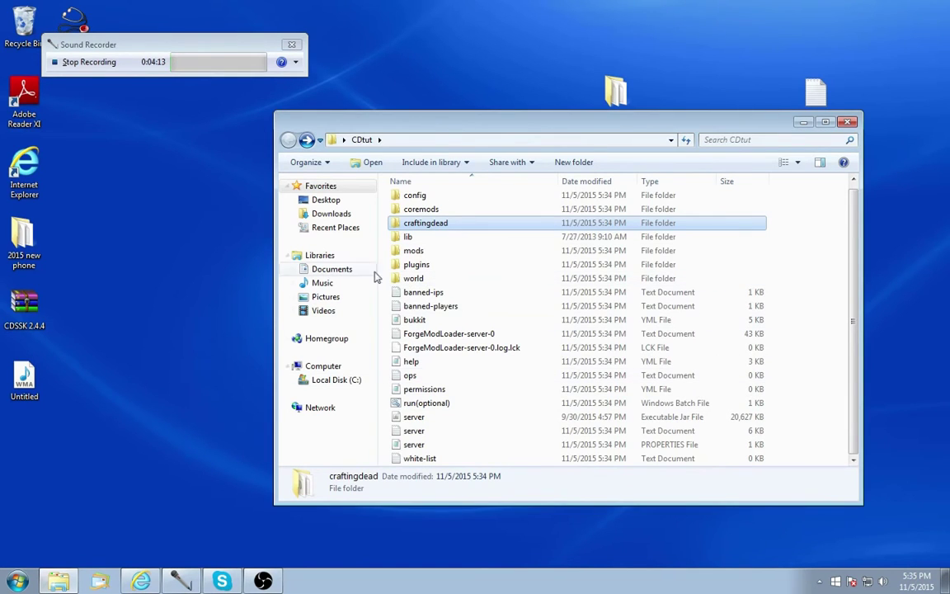
Delete everything in CDtut in three batches of 14, 4 and 2 items.
{"action": "left_click_drag", "start_coordinate": [382, 387], "coordinate": [493, 195]}
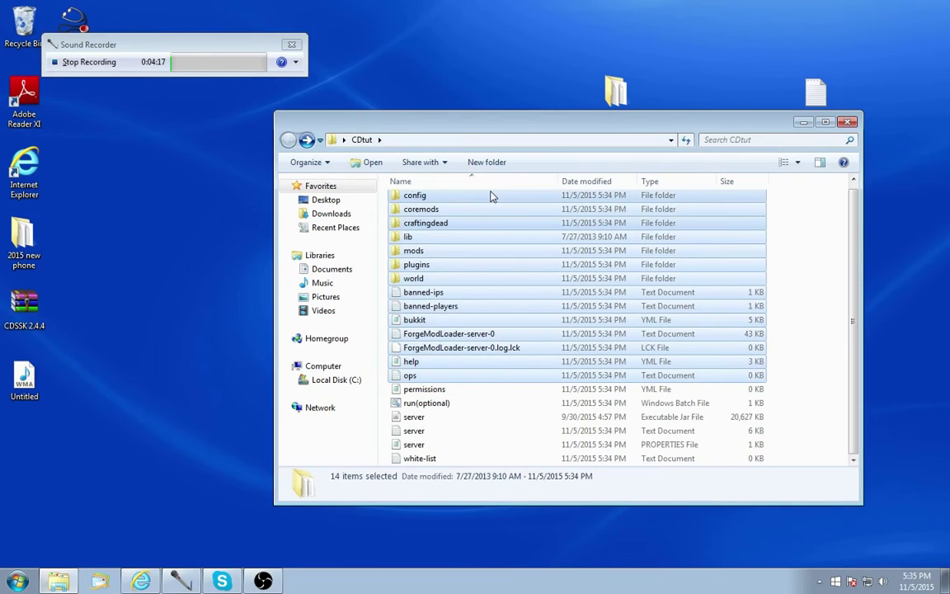
{"action": "key", "text": "Delete"}
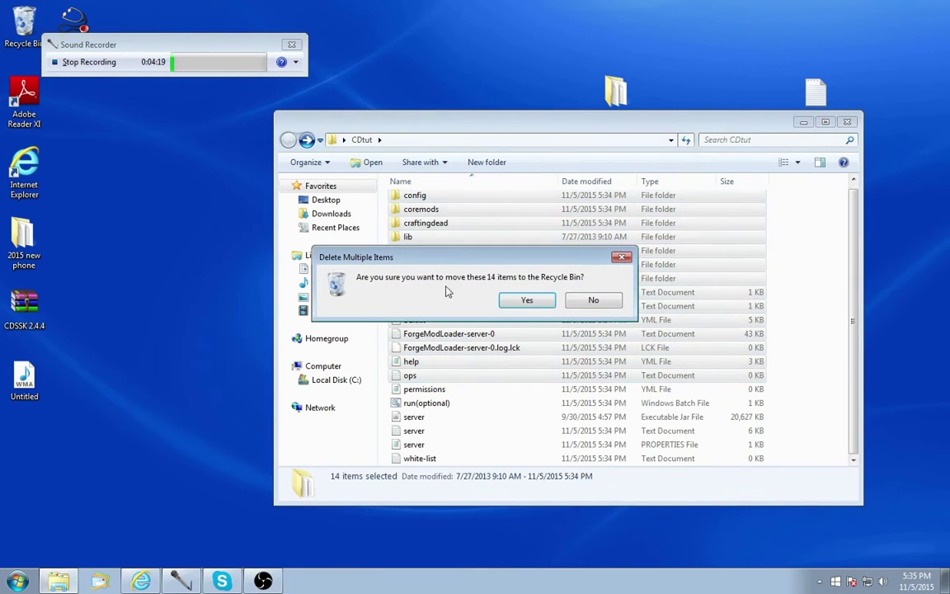
{"action": "left_click", "coordinate": [527, 301]}
{"action": "left_click_drag", "start_coordinate": [439, 321], "coordinate": [394, 205]}
{"action": "key", "text": "Delete"}
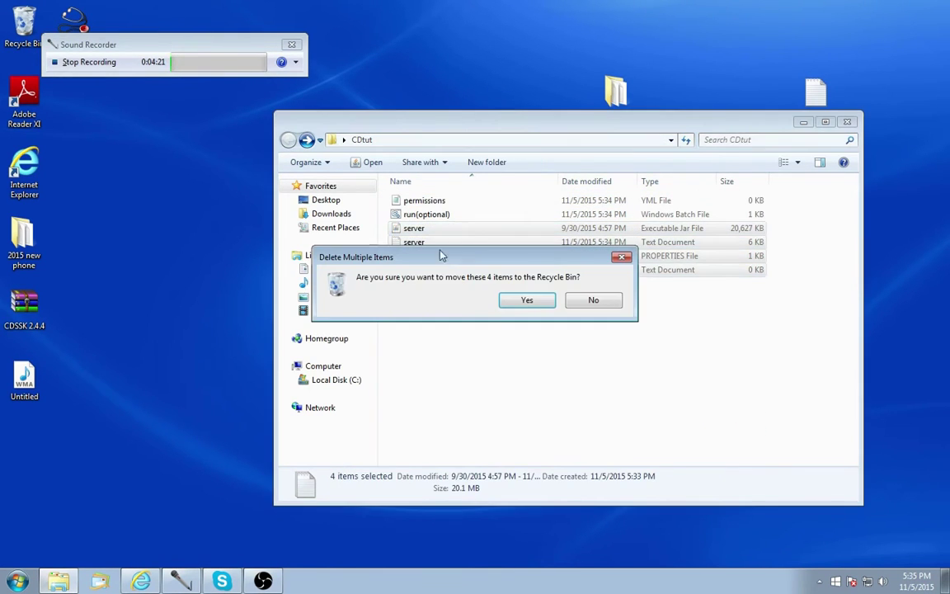
{"action": "left_click", "coordinate": [518, 301]}
{"action": "left_click_drag", "start_coordinate": [474, 239], "coordinate": [434, 186]}
{"action": "key", "text": "Delete"}
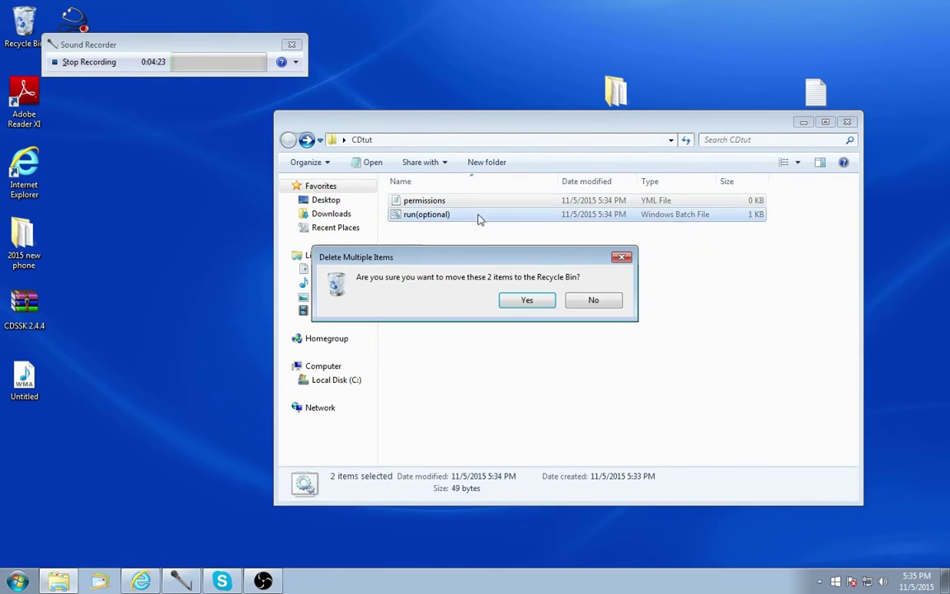
{"action": "left_click", "coordinate": [526, 300]}
Extract lib, craftingdead244 and run(optional) from CDSSK 2.4.4 back into CDtut.
{"action": "left_click_drag", "start_coordinate": [620, 157], "coordinate": [599, 200]}
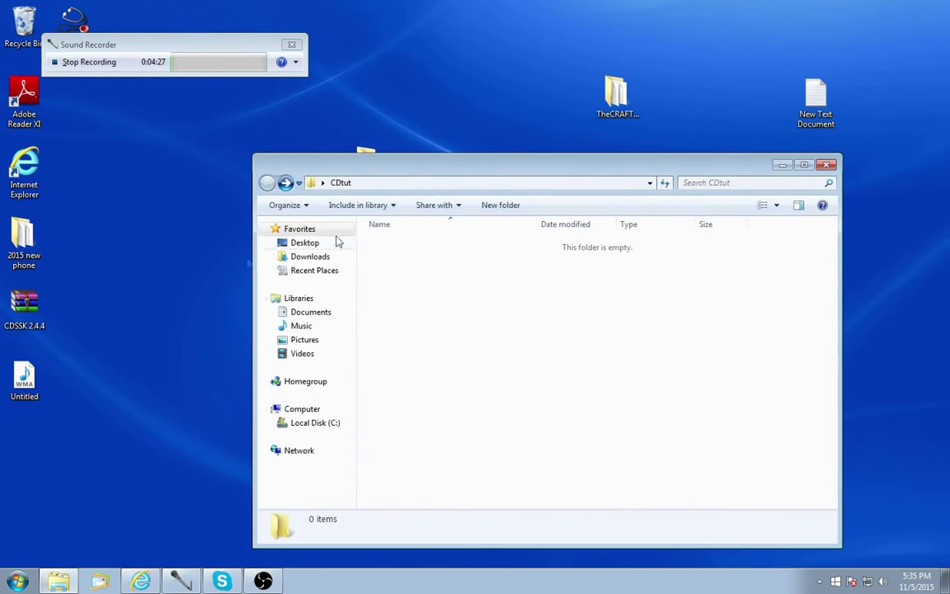
{"action": "double_click", "coordinate": [24, 326]}
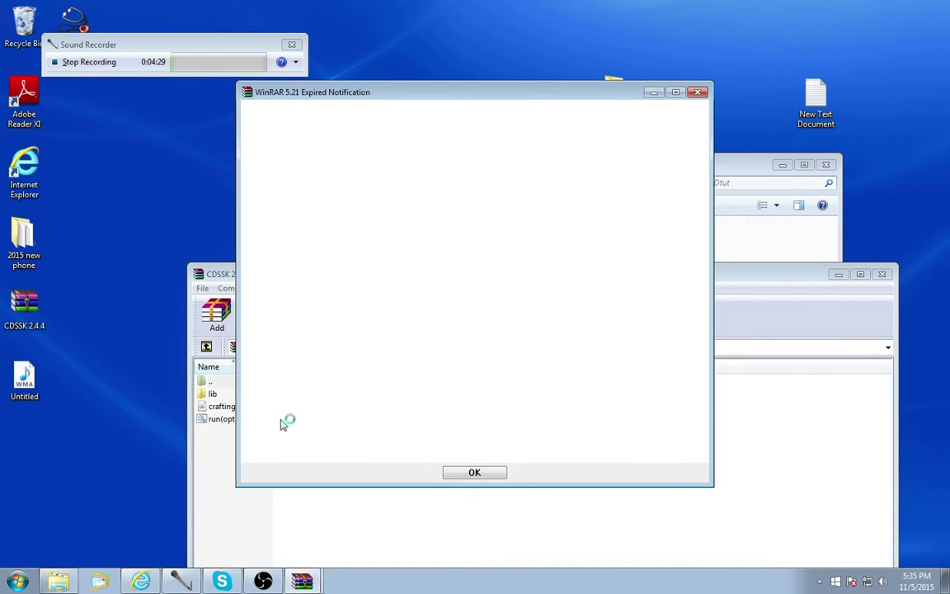
{"action": "key", "text": "Escape"}
{"action": "left_click_drag", "start_coordinate": [301, 424], "coordinate": [394, 235]}
{"action": "left_click", "coordinate": [882, 275]}
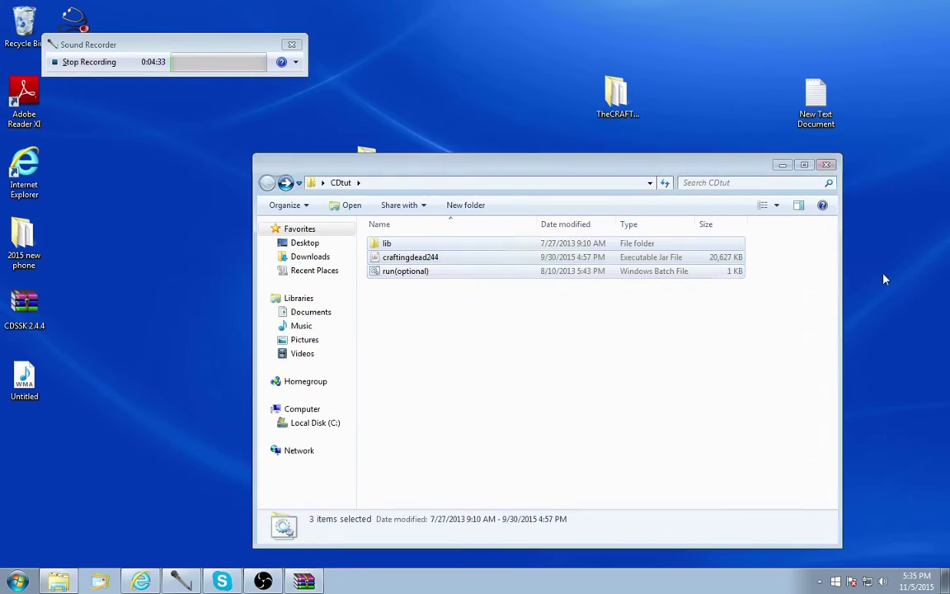
Run the run(optional) batch file, allowing the unsigned script, then close its command window.
{"action": "left_click", "coordinate": [403, 275]}
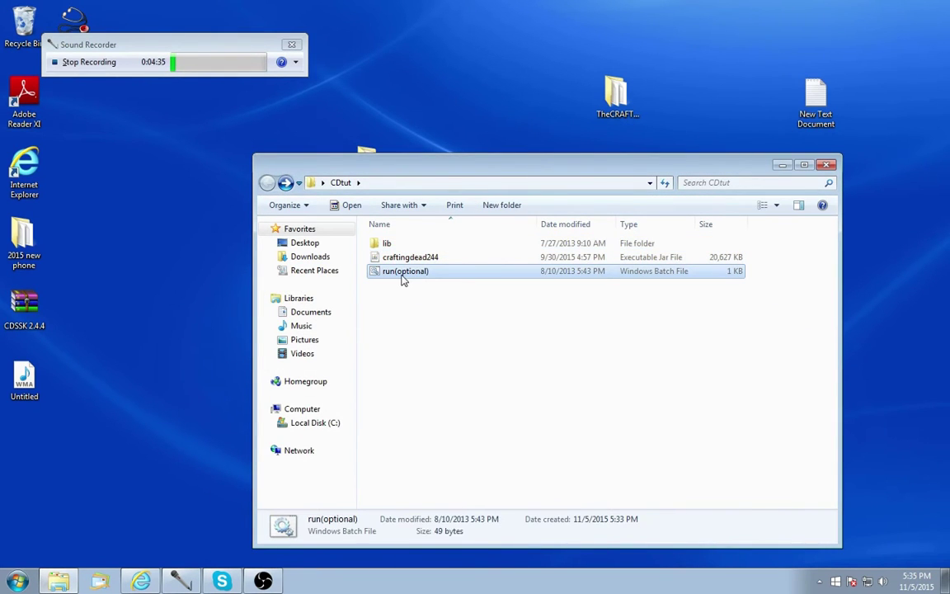
{"action": "right_click", "coordinate": [375, 273]}
{"action": "left_click", "coordinate": [396, 282]}
{"action": "left_click", "coordinate": [522, 304]}
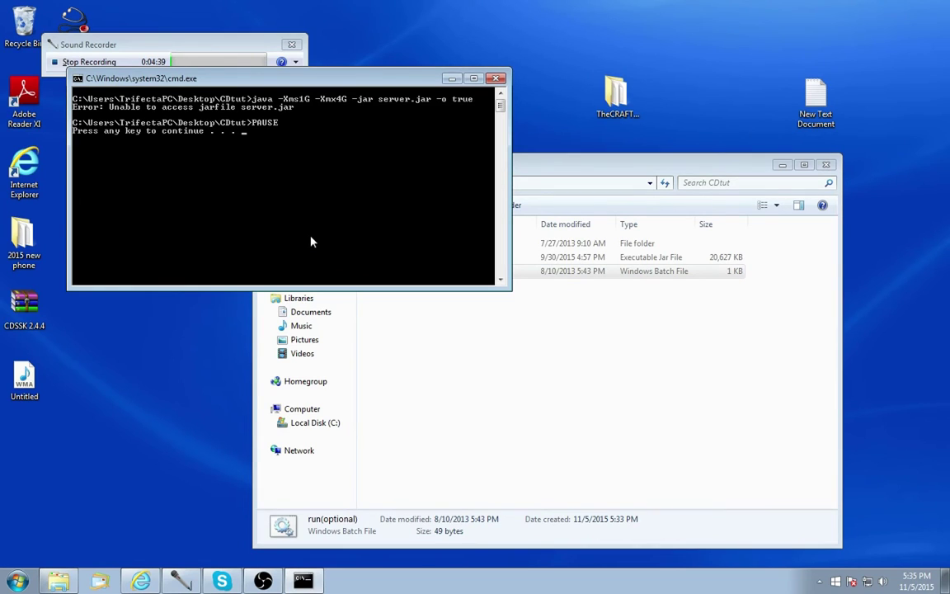
{"action": "key", "text": "Return"}
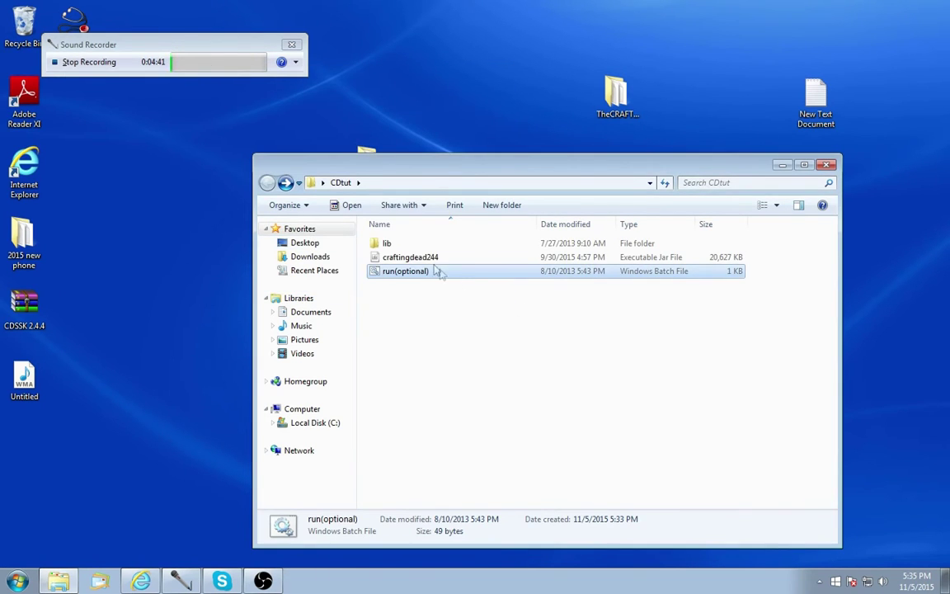
Rename the craftingdead244 jar to server.
{"action": "right_click", "coordinate": [429, 262]}
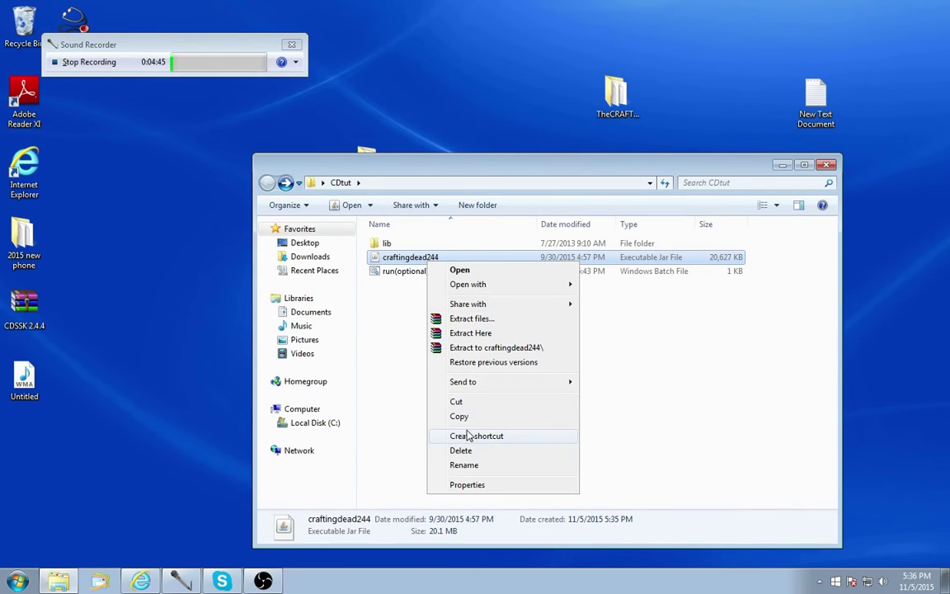
{"action": "left_click", "coordinate": [464, 465]}
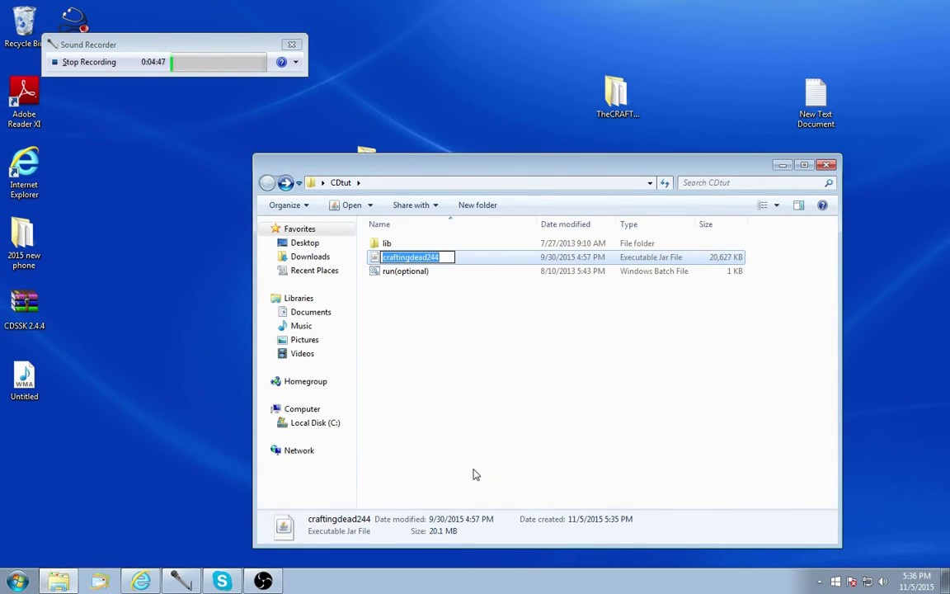
{"action": "type", "text": "serveer"}
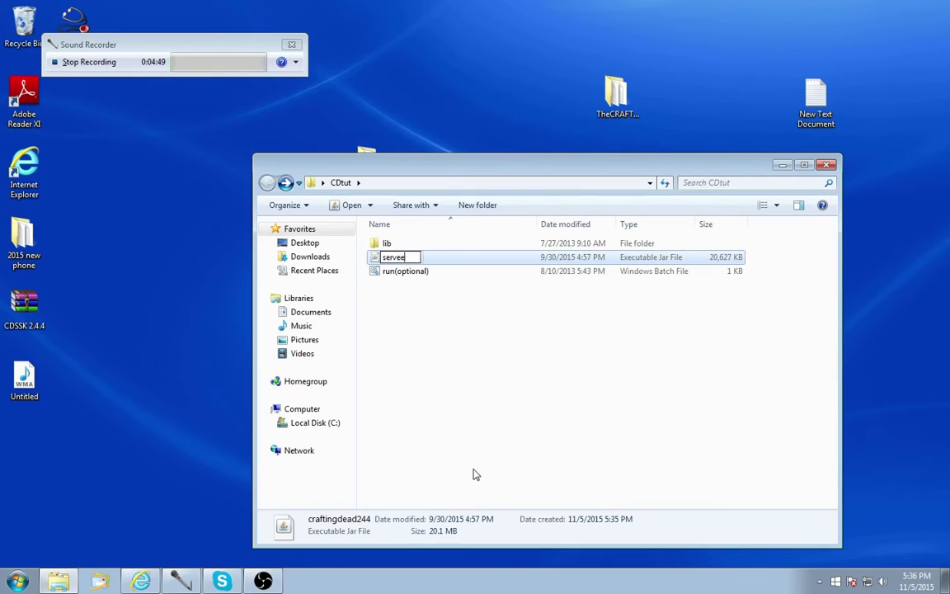
{"action": "key", "text": "Return"}
Delete the run(optional) batch file to the Recycle Bin.
{"action": "right_click", "coordinate": [429, 258]}
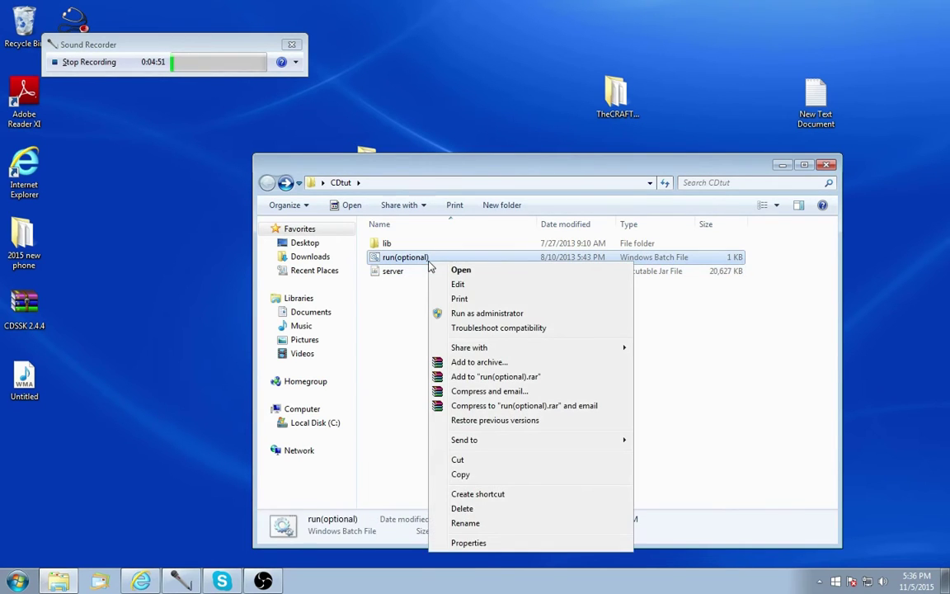
{"action": "left_click", "coordinate": [463, 509]}
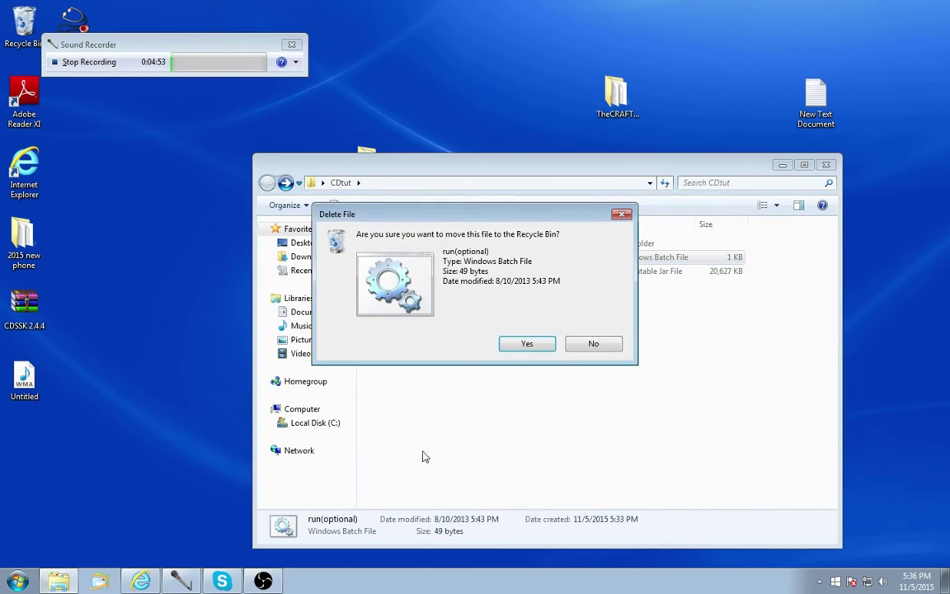
{"action": "left_click", "coordinate": [528, 348]}
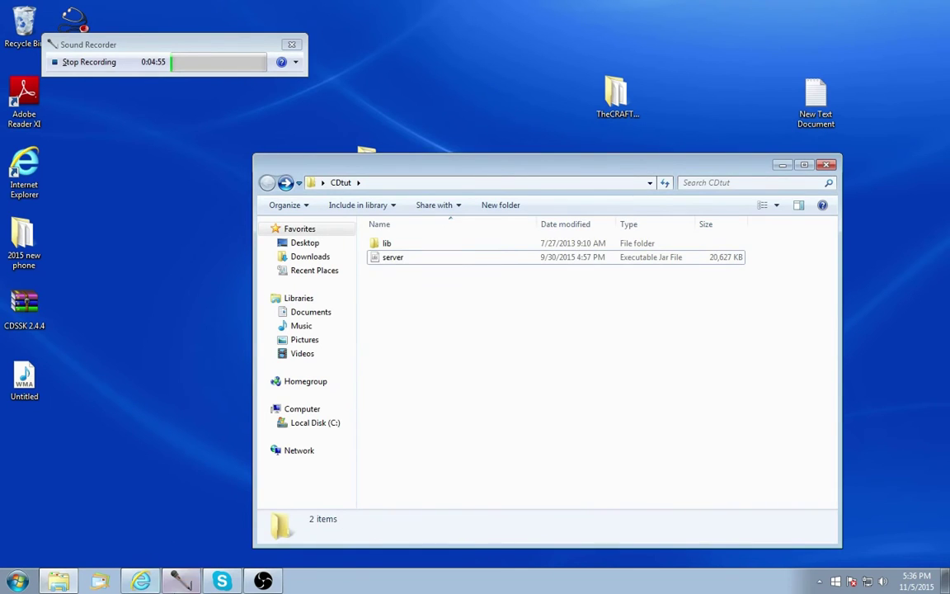
{"action": "key", "text": "alt+Tab"}
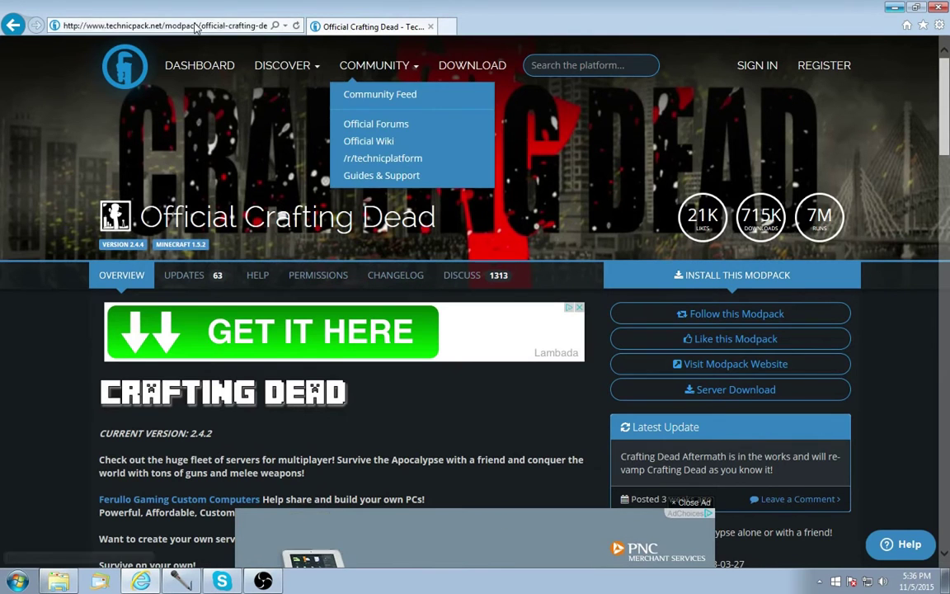
Load google.com in the browser.
{"action": "left_click", "coordinate": [195, 25]}
{"action": "type", "text": "google.com/"}
{"action": "key", "text": "Return"}
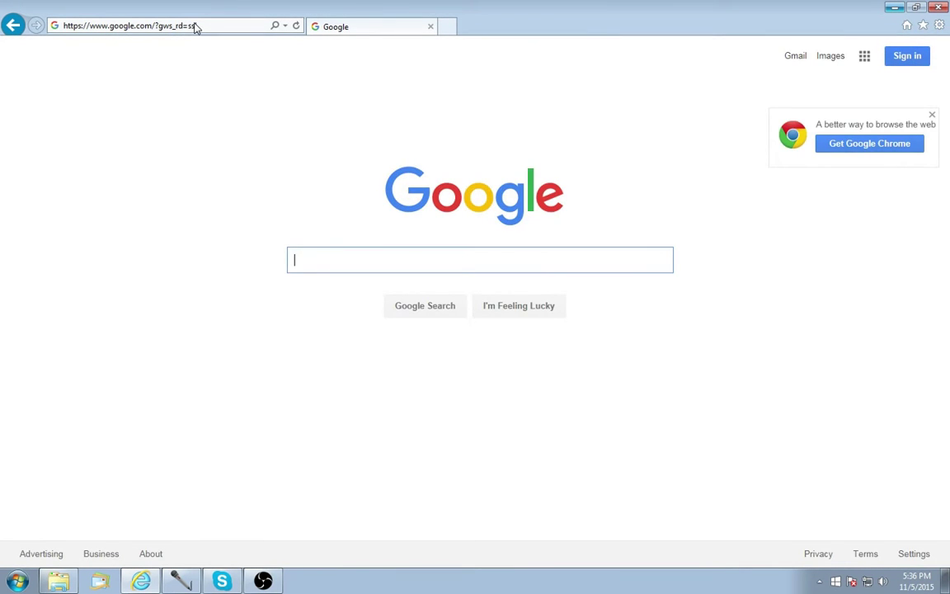
Search Google for 'server bat for mc' and open the Minecraft Wiki server setup tutorial.
{"action": "type", "text": "server "}
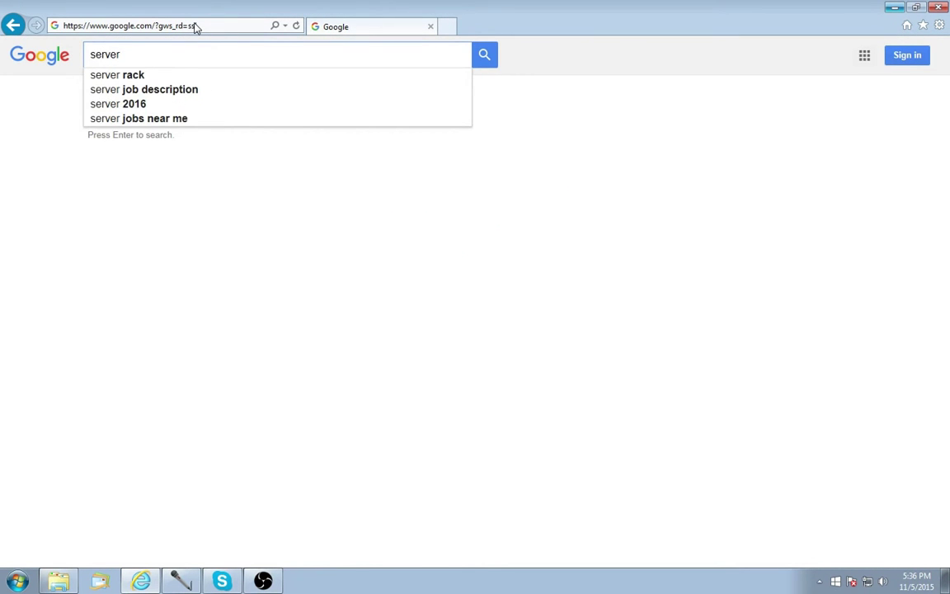
{"action": "type", "text": "bat for "}
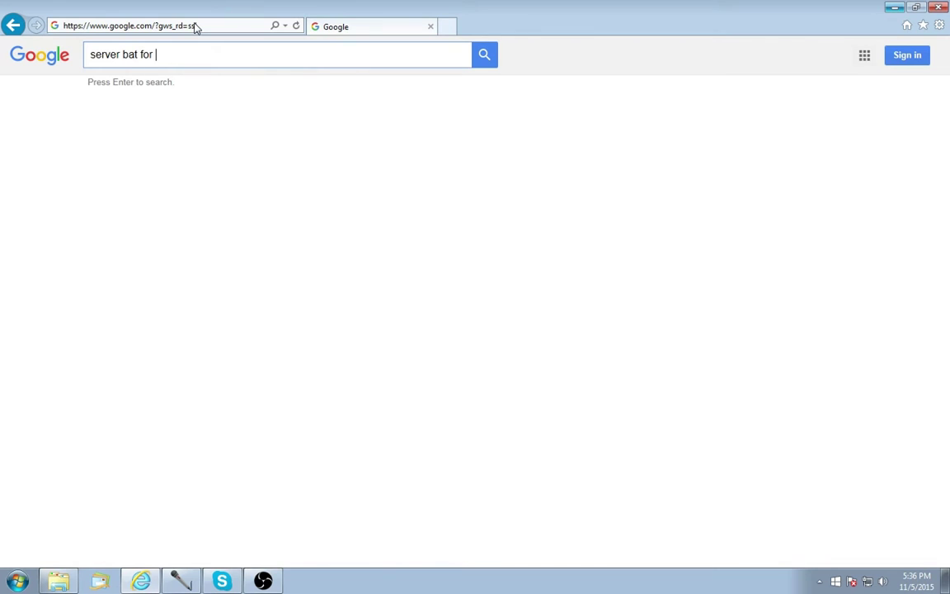
{"action": "type", "text": "server"}
{"action": "key", "text": "BackSpace"}
{"action": "key", "text": "BackSpace"}
{"action": "key", "text": "BackSpace"}
{"action": "key", "text": "BackSpace"}
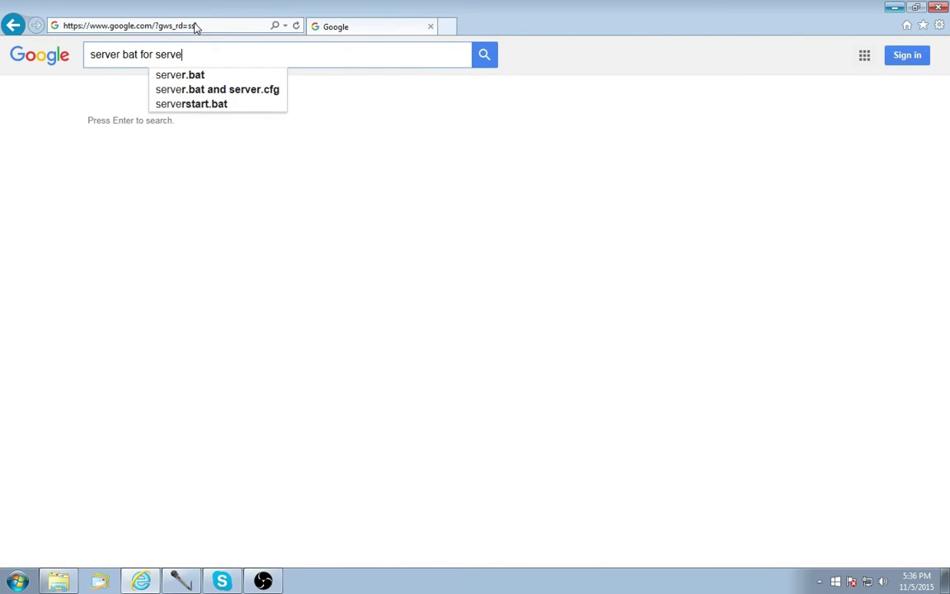
{"action": "key", "text": "BackSpace"}
{"action": "key", "text": "BackSpace"}
{"action": "type", "text": "mc"}
{"action": "key", "text": "Return"}
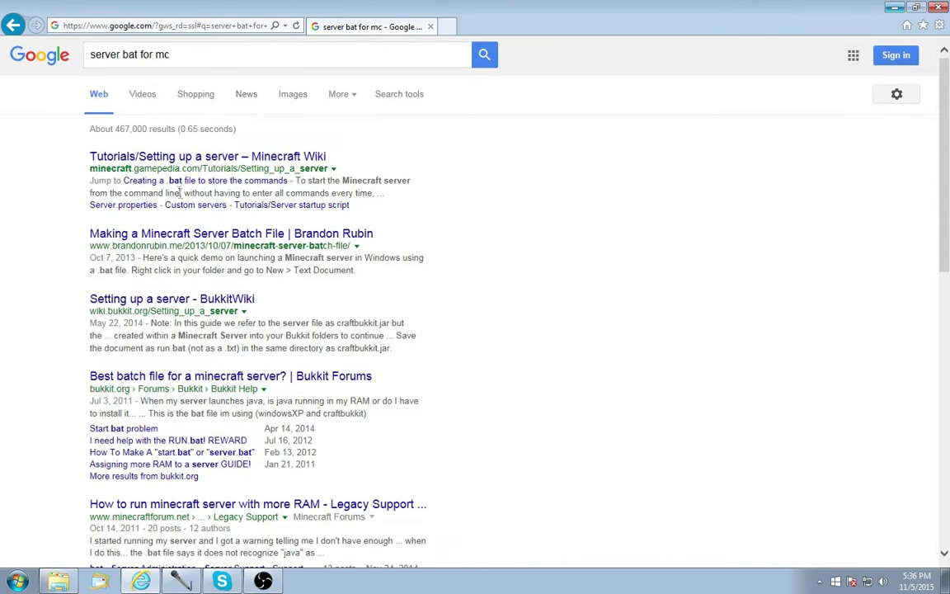
{"action": "left_click", "coordinate": [148, 155]}
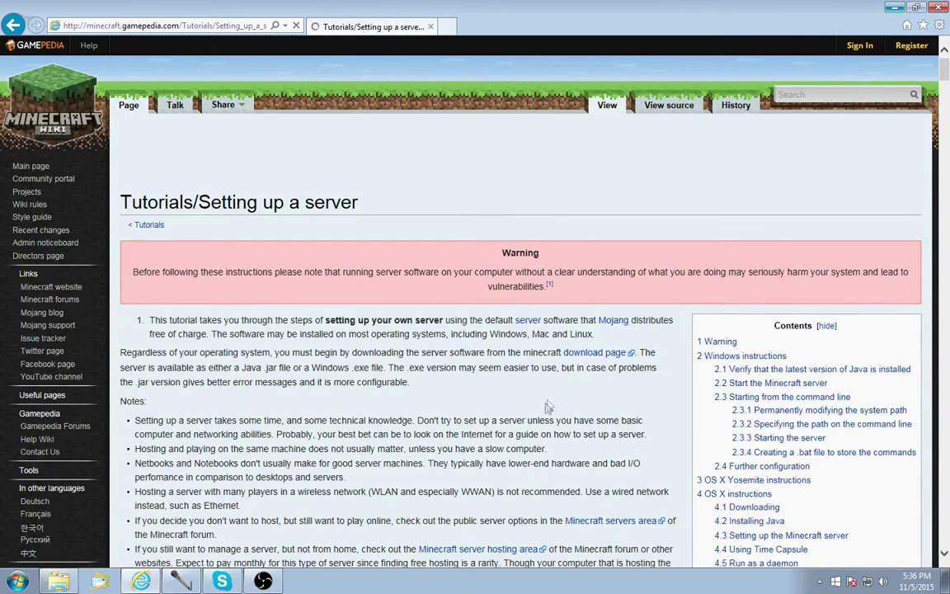
Scroll the Minecraft Wiki tutorial to its Windows example Startserver.bat launcher using java -Xms1024M -Xmx1024M.
{"action": "scroll", "coordinate": [544, 400], "scroll_direction": "down", "scroll_amount": 5}
{"action": "scroll", "coordinate": [512, 396], "scroll_direction": "down", "scroll_amount": 1}
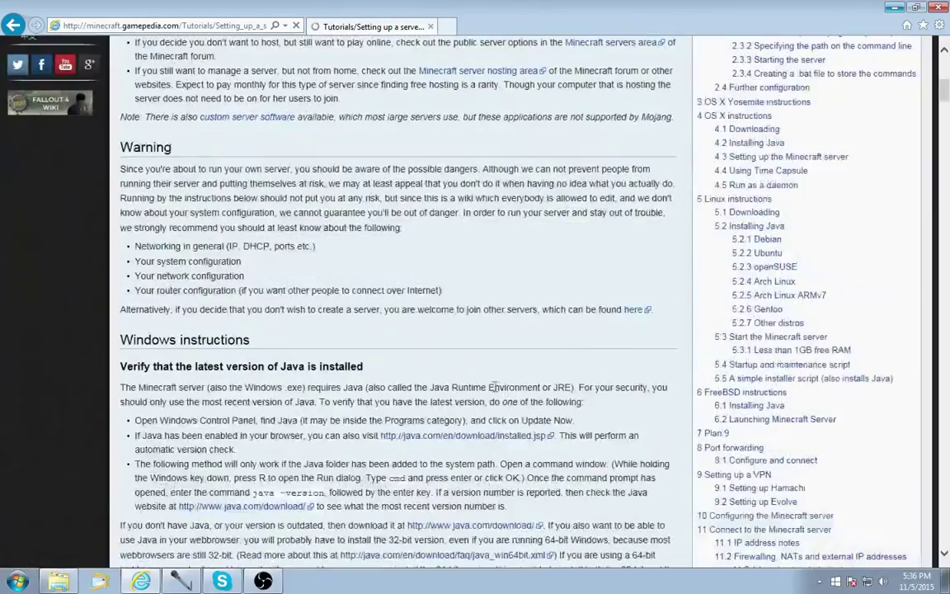
{"action": "scroll", "coordinate": [477, 381], "scroll_direction": "down", "scroll_amount": 6}
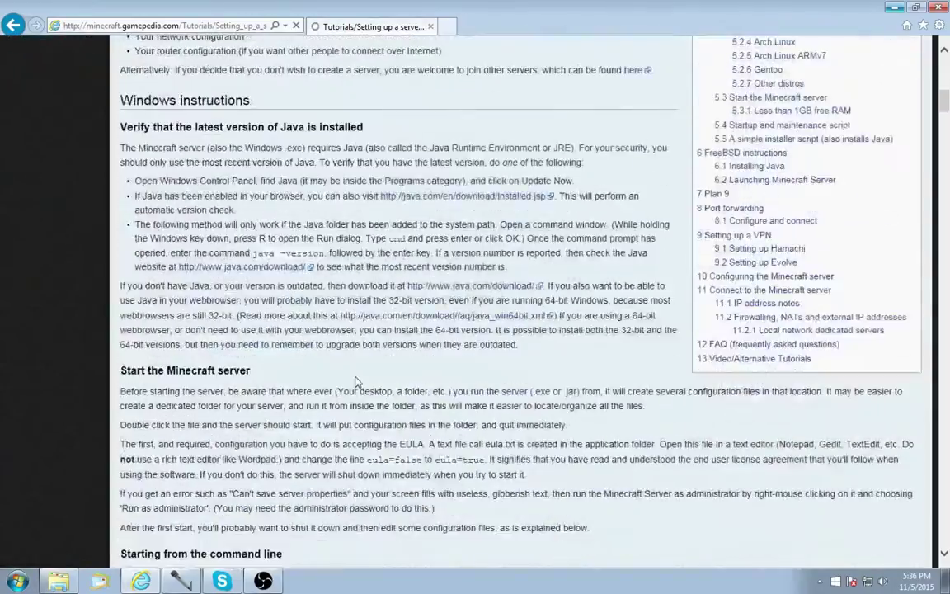
{"action": "scroll", "coordinate": [356, 381], "scroll_direction": "up", "scroll_amount": 1}
{"action": "scroll", "coordinate": [396, 289], "scroll_direction": "down", "scroll_amount": 3}
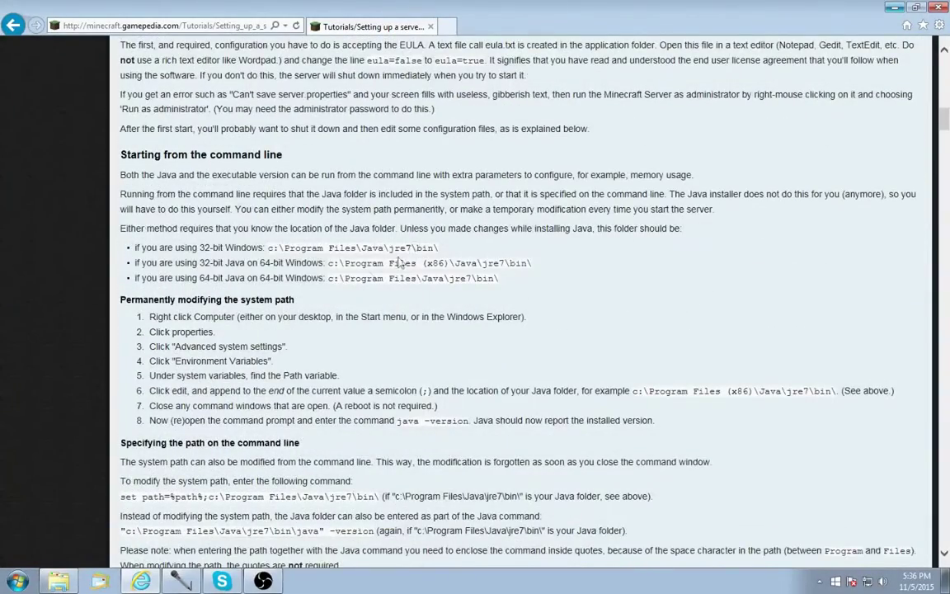
{"action": "scroll", "coordinate": [328, 232], "scroll_direction": "down", "scroll_amount": 7}
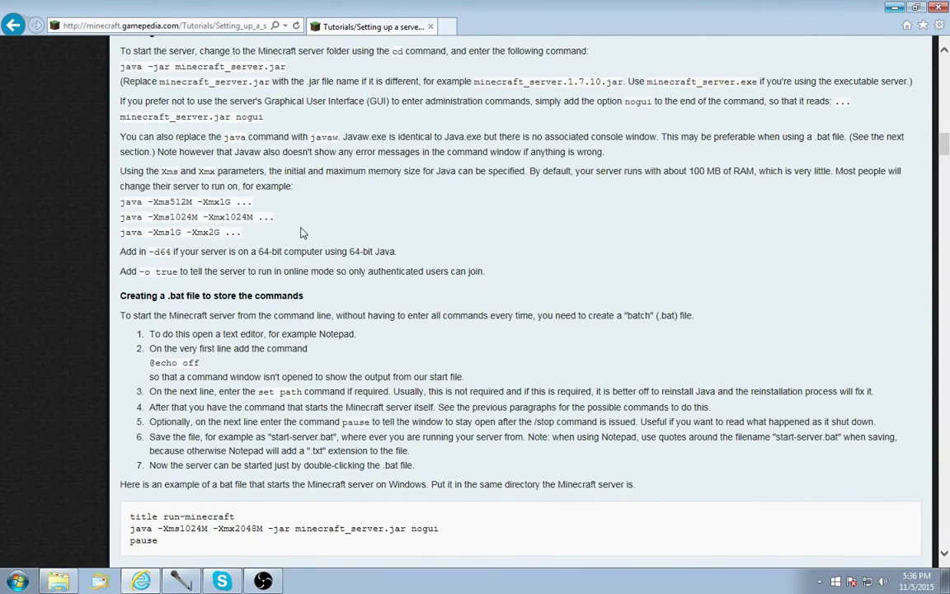
{"action": "scroll", "coordinate": [301, 233], "scroll_direction": "down", "scroll_amount": 5}
{"action": "scroll", "coordinate": [101, 204], "scroll_direction": "up", "scroll_amount": 1}
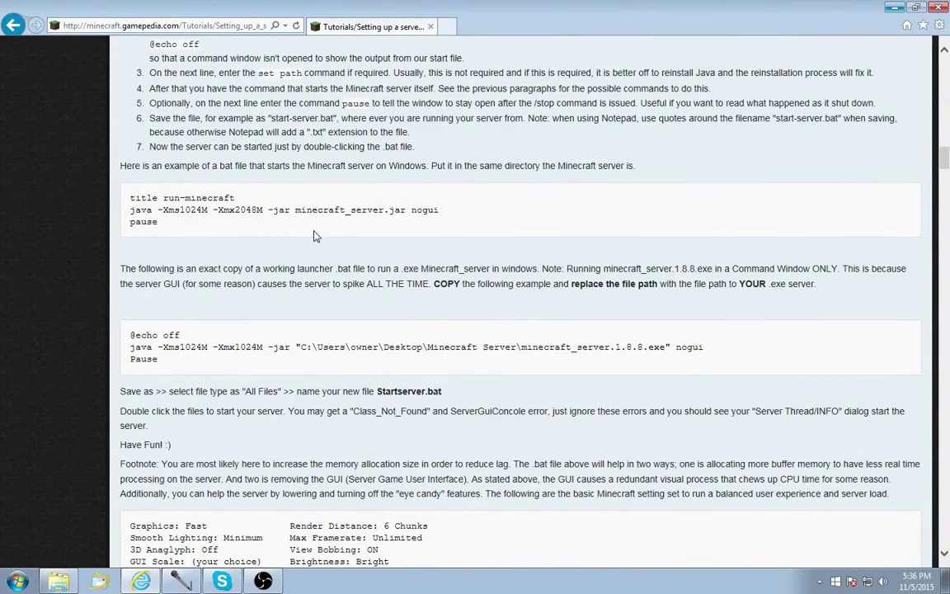
{"action": "scroll", "coordinate": [313, 236], "scroll_direction": "down", "scroll_amount": 1}
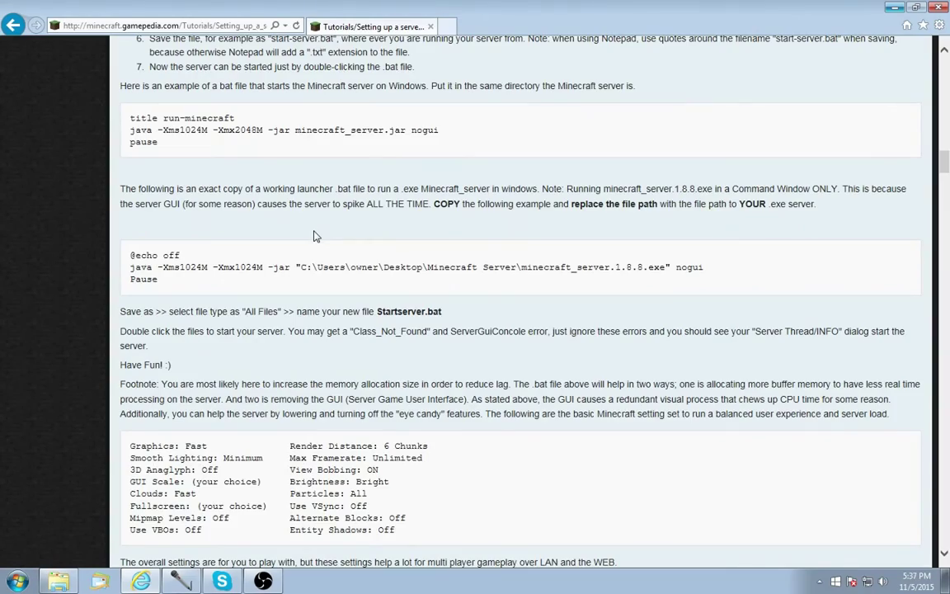
{"action": "scroll", "coordinate": [314, 236], "scroll_direction": "down", "scroll_amount": 7}
{"action": "scroll", "coordinate": [313, 236], "scroll_direction": "down", "scroll_amount": 5}
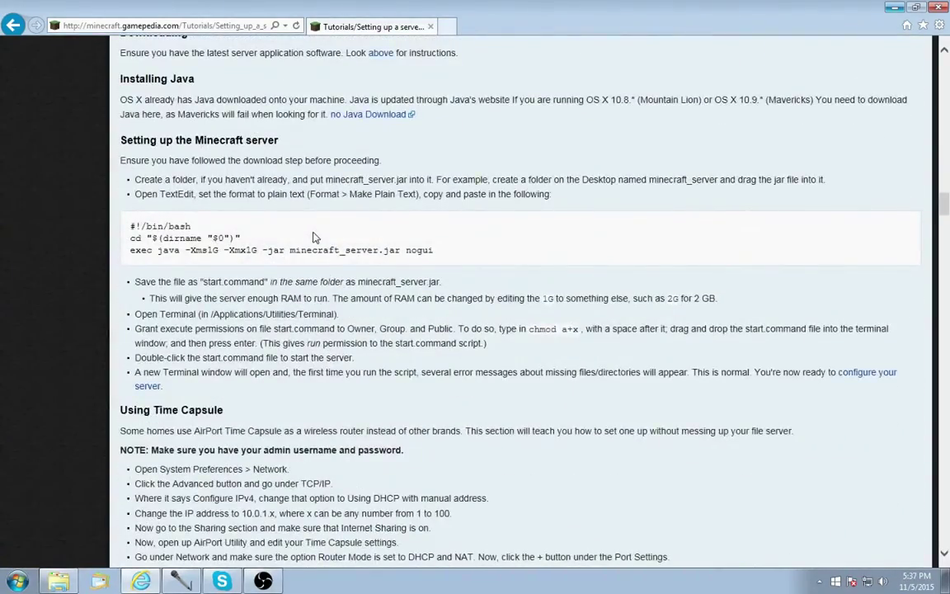
{"action": "scroll", "coordinate": [314, 237], "scroll_direction": "down", "scroll_amount": 3}
{"action": "scroll", "coordinate": [313, 236], "scroll_direction": "up", "scroll_amount": 2}
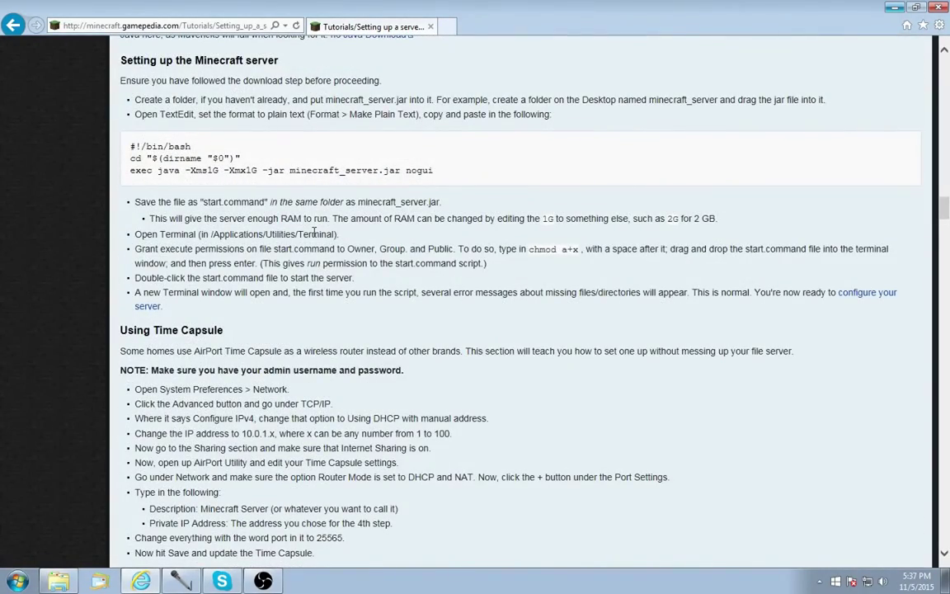
{"action": "scroll", "coordinate": [313, 235], "scroll_direction": "down", "scroll_amount": 7}
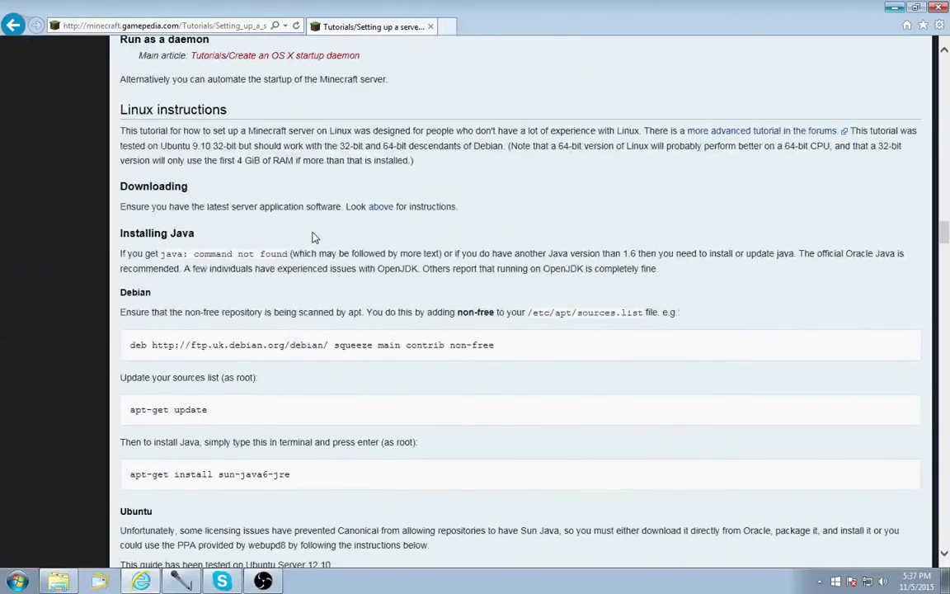
{"action": "scroll", "coordinate": [313, 237], "scroll_direction": "down", "scroll_amount": 3}
{"action": "scroll", "coordinate": [313, 237], "scroll_direction": "up", "scroll_amount": 7}
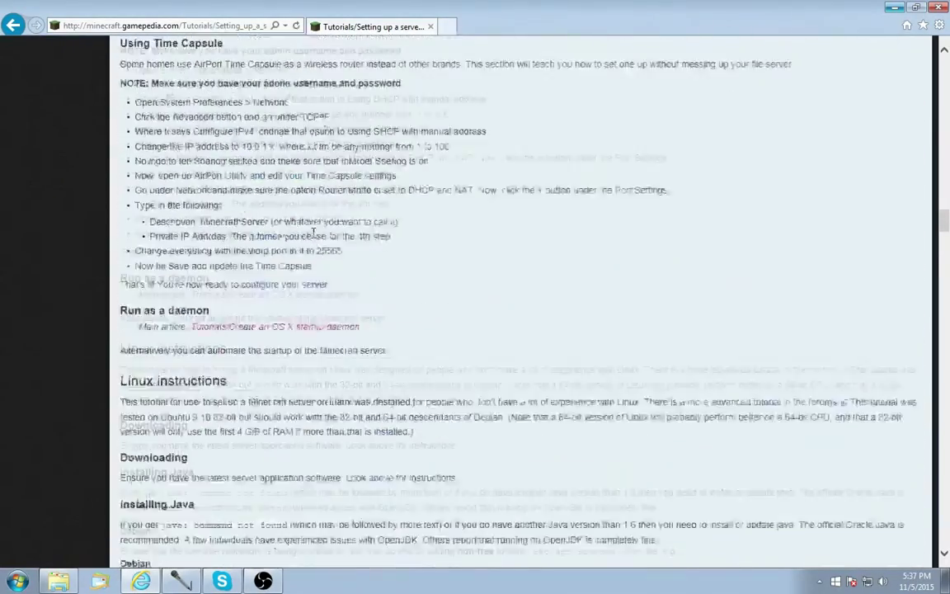
{"action": "scroll", "coordinate": [428, 329], "scroll_direction": "up", "scroll_amount": 12}
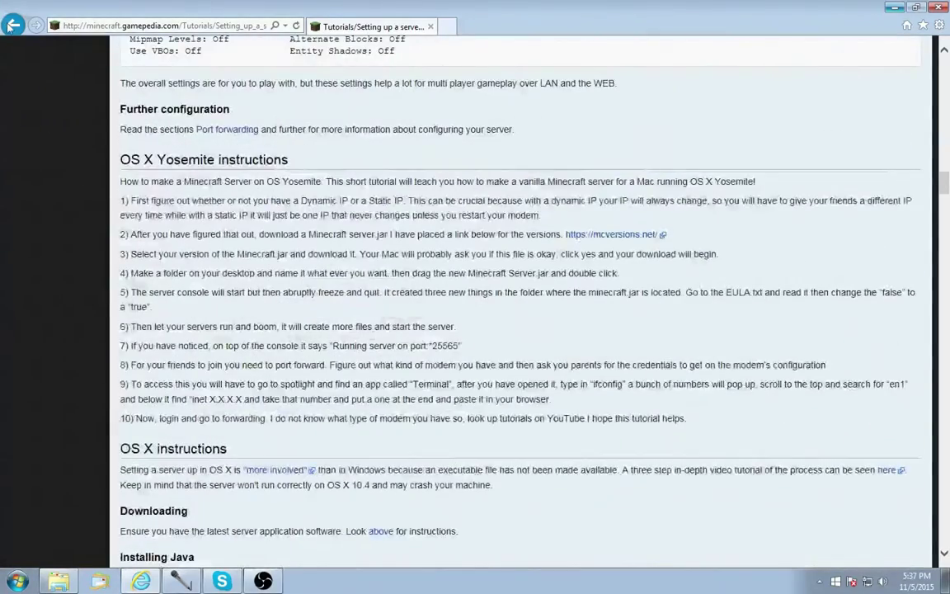
{"action": "scroll", "coordinate": [104, 211], "scroll_direction": "up", "scroll_amount": 8}
{"action": "scroll", "coordinate": [103, 211], "scroll_direction": "down", "scroll_amount": 2}
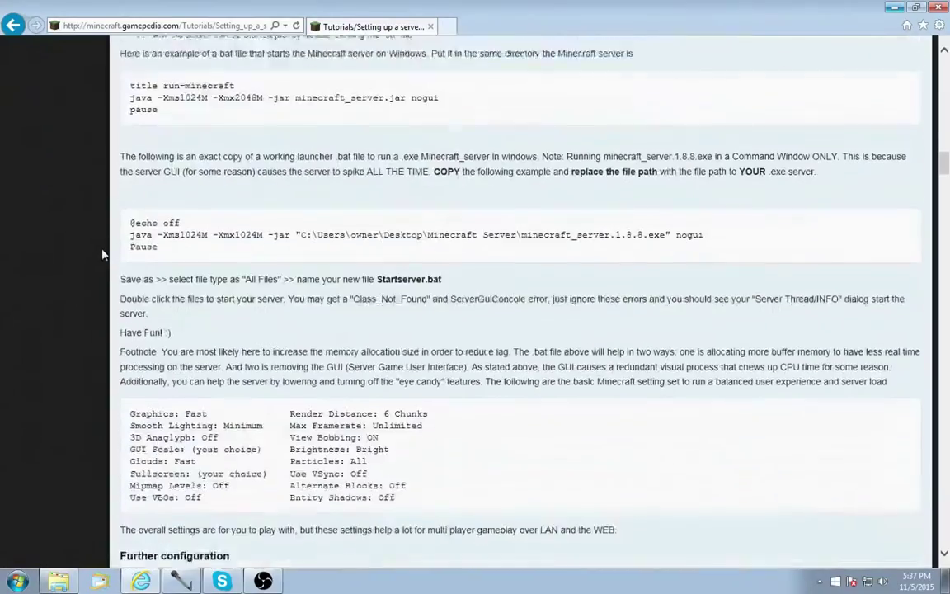
{"action": "scroll", "coordinate": [35, 127], "scroll_direction": "up", "scroll_amount": 4}
{"action": "scroll", "coordinate": [27, 160], "scroll_direction": "up", "scroll_amount": 2}
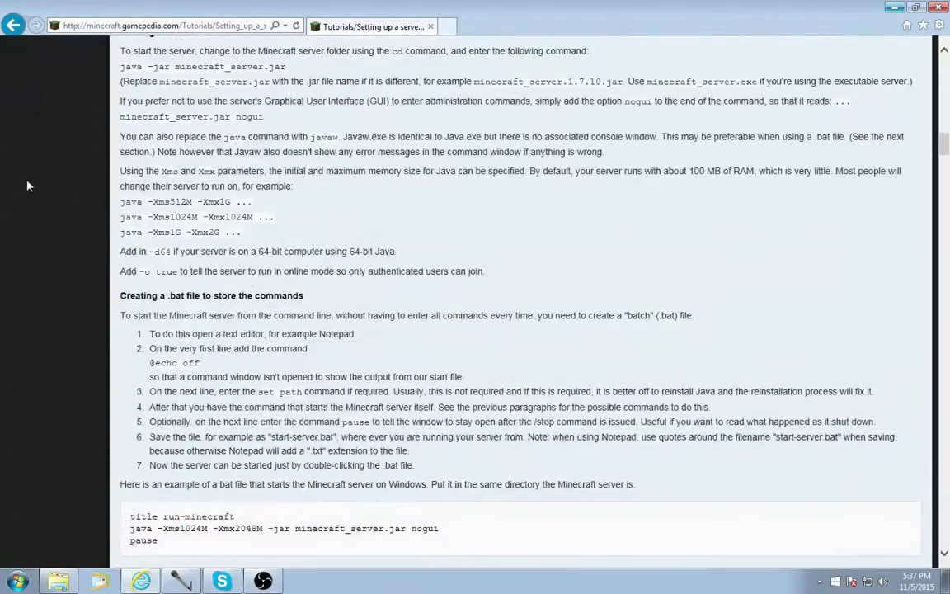
{"action": "scroll", "coordinate": [27, 190], "scroll_direction": "down", "scroll_amount": 4}
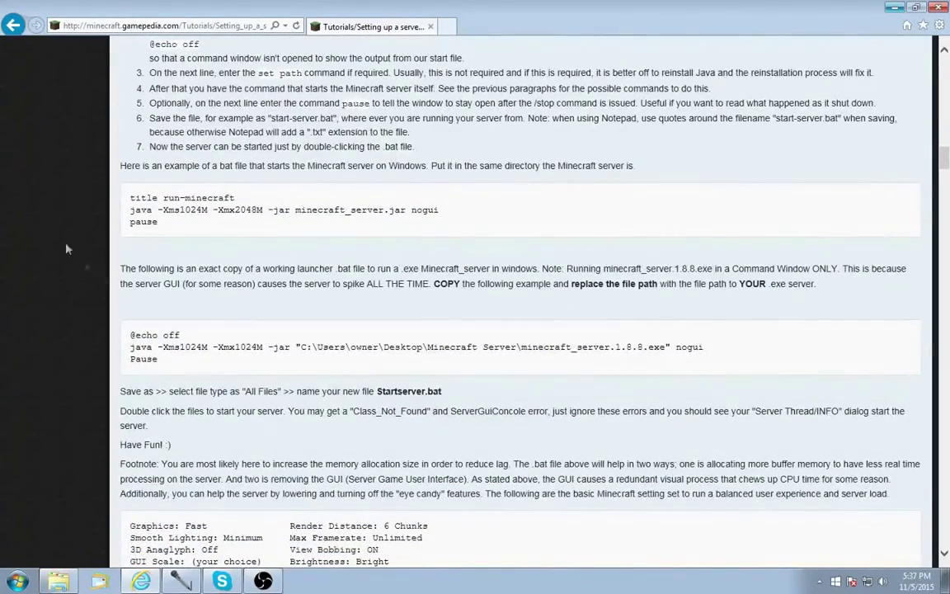
Open the BukkitWiki 'Setting up a server' guide from the search results and find its Windows section.
{"action": "left_click", "coordinate": [12, 27]}
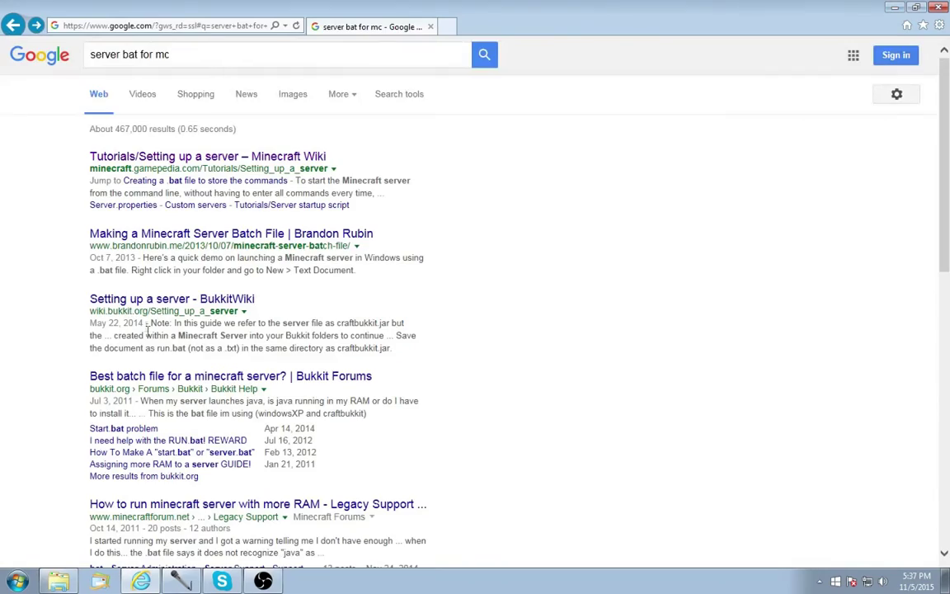
{"action": "left_click", "coordinate": [142, 304]}
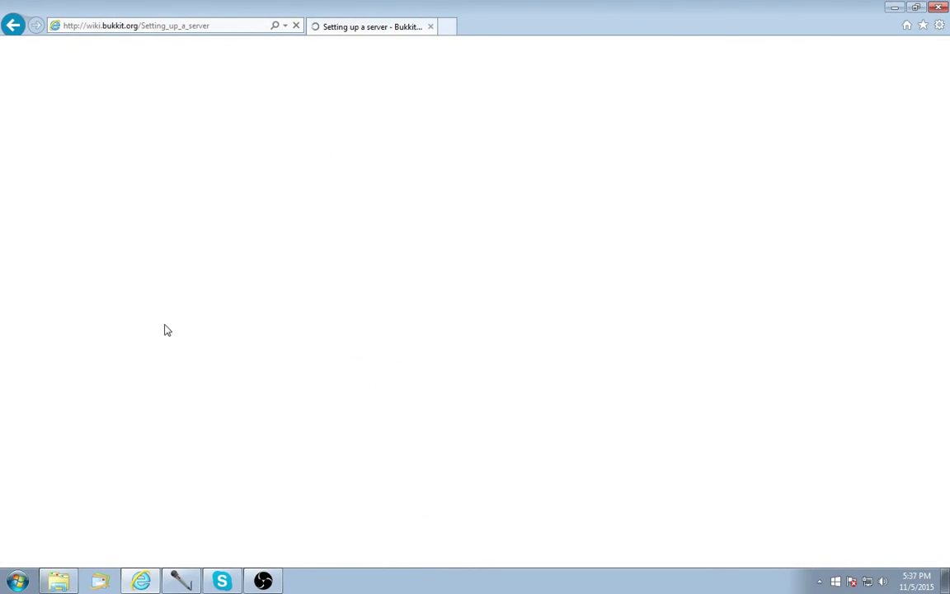
{"action": "scroll", "coordinate": [170, 330], "scroll_direction": "down", "scroll_amount": 4}
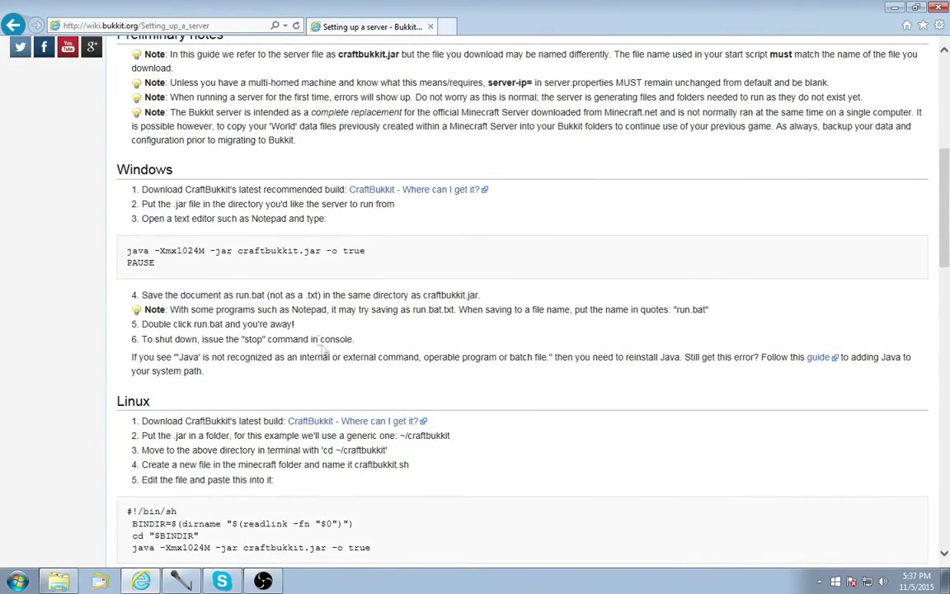
{"action": "scroll", "coordinate": [368, 271], "scroll_direction": "down", "scroll_amount": 10}
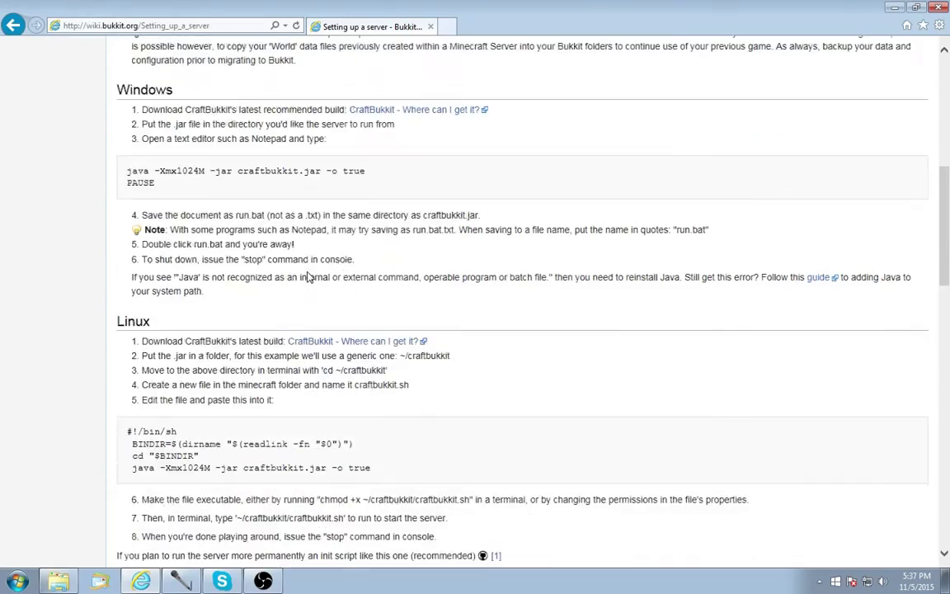
{"action": "scroll", "coordinate": [308, 277], "scroll_direction": "down", "scroll_amount": 5}
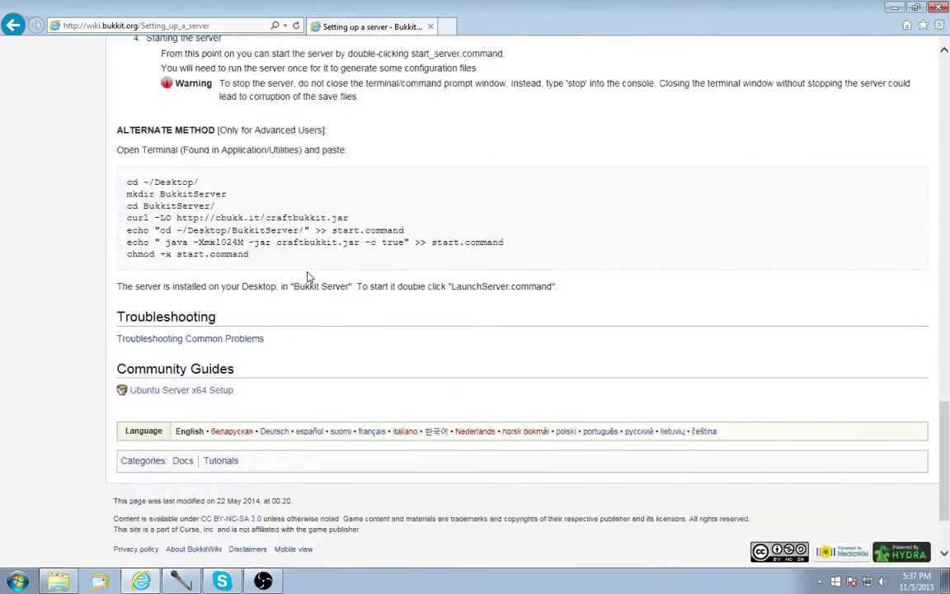
{"action": "scroll", "coordinate": [308, 275], "scroll_direction": "up", "scroll_amount": 15}
{"action": "scroll", "coordinate": [309, 274], "scroll_direction": "up", "scroll_amount": 6}
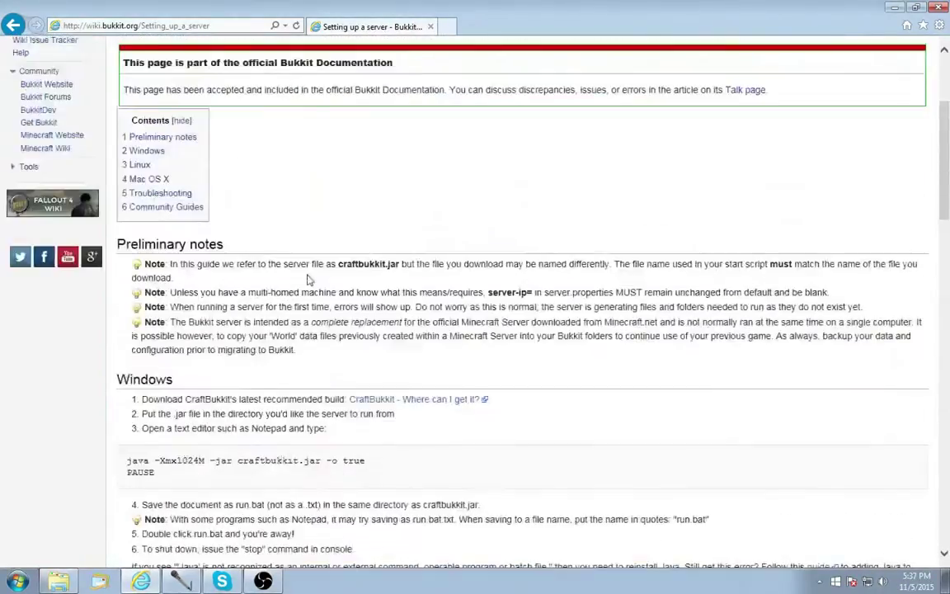
{"action": "scroll", "coordinate": [308, 272], "scroll_direction": "down", "scroll_amount": 7}
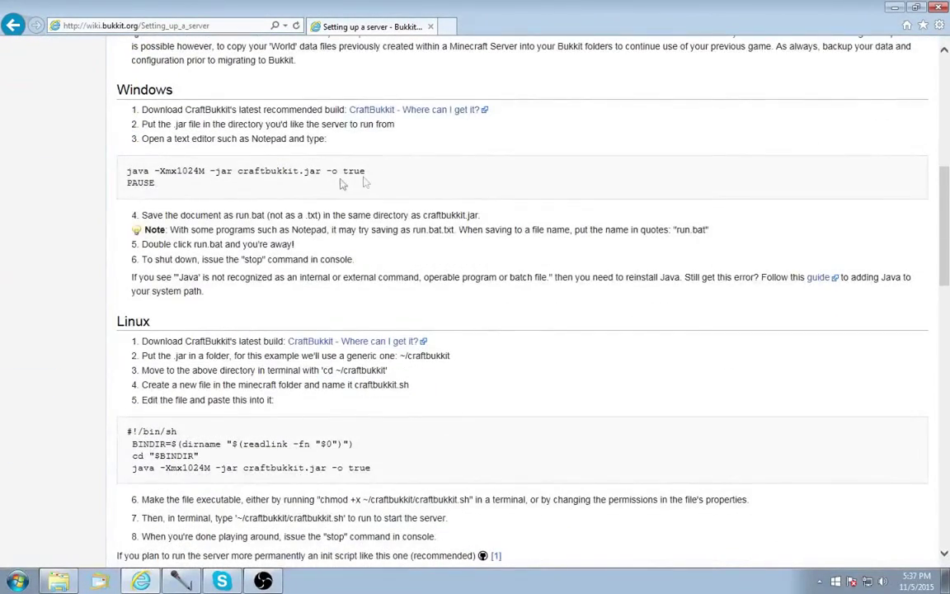
Copy the two-line Windows start script: java -Xmx1024M -jar craftbukkit.jar -o true and PAUSE.
{"action": "left_click_drag", "start_coordinate": [156, 182], "coordinate": [122, 163]}
{"action": "right_click", "coordinate": [139, 180]}
{"action": "left_click", "coordinate": [159, 199]}
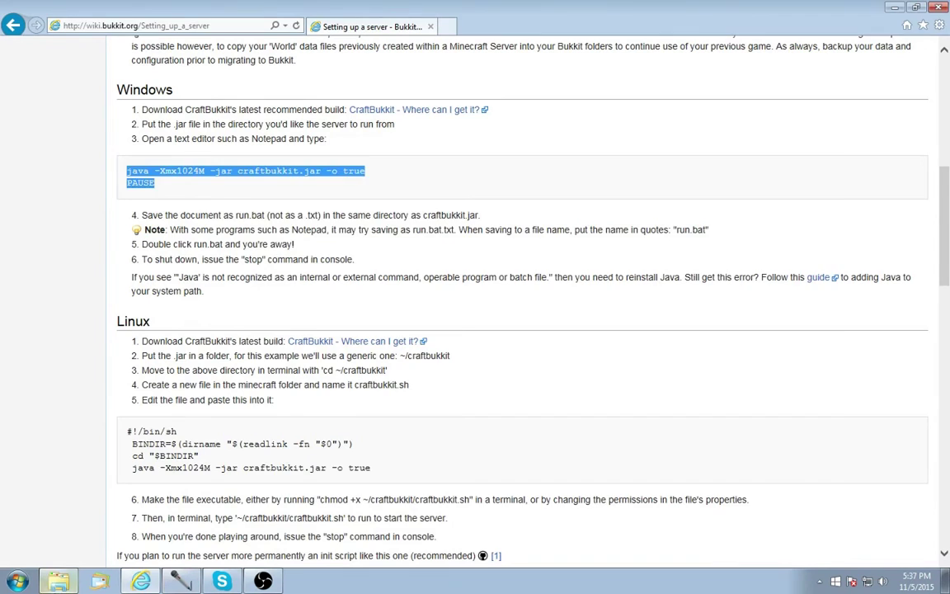
{"action": "left_click", "coordinate": [56, 581]}
Create a new text document named run in the CDtut folder.
{"action": "right_click", "coordinate": [410, 291]}
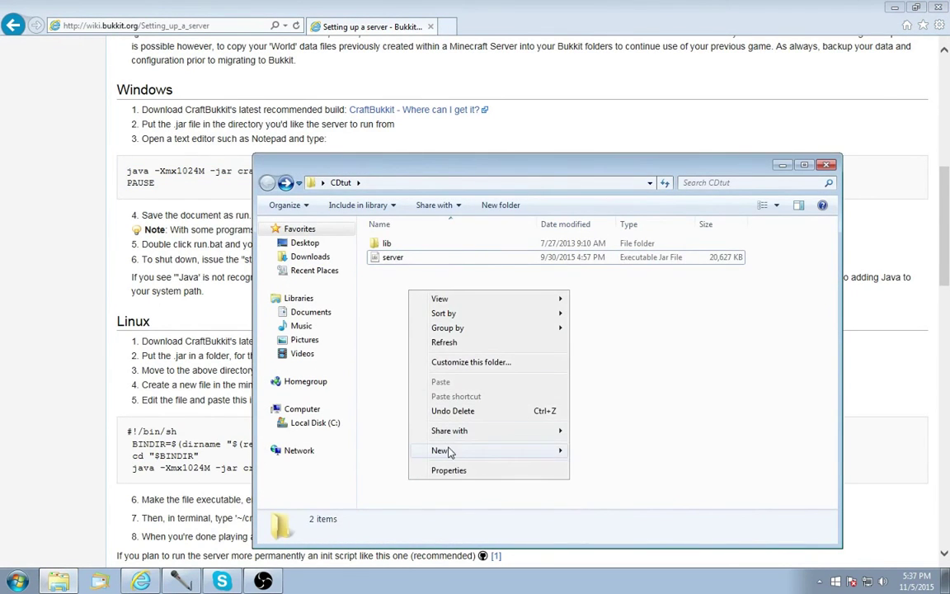
{"action": "mouse_move", "coordinate": [452, 452]}
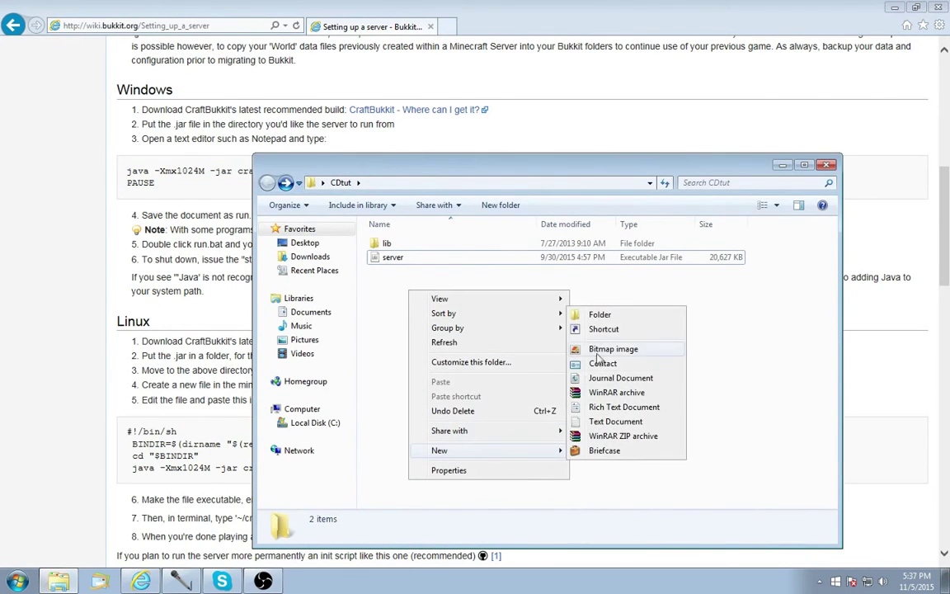
{"action": "left_click", "coordinate": [633, 423]}
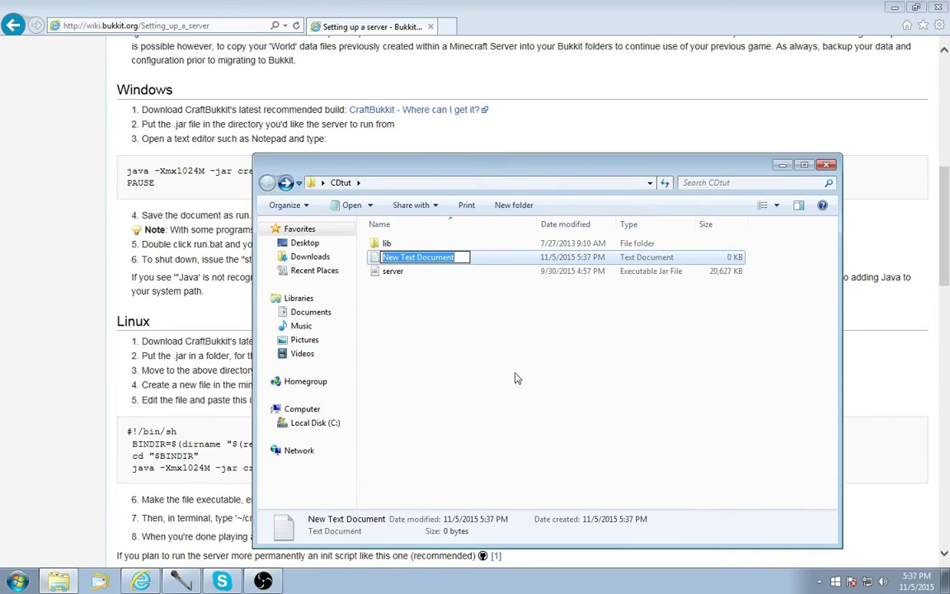
{"action": "type", "text": "run"}
{"action": "key", "text": "Return"}
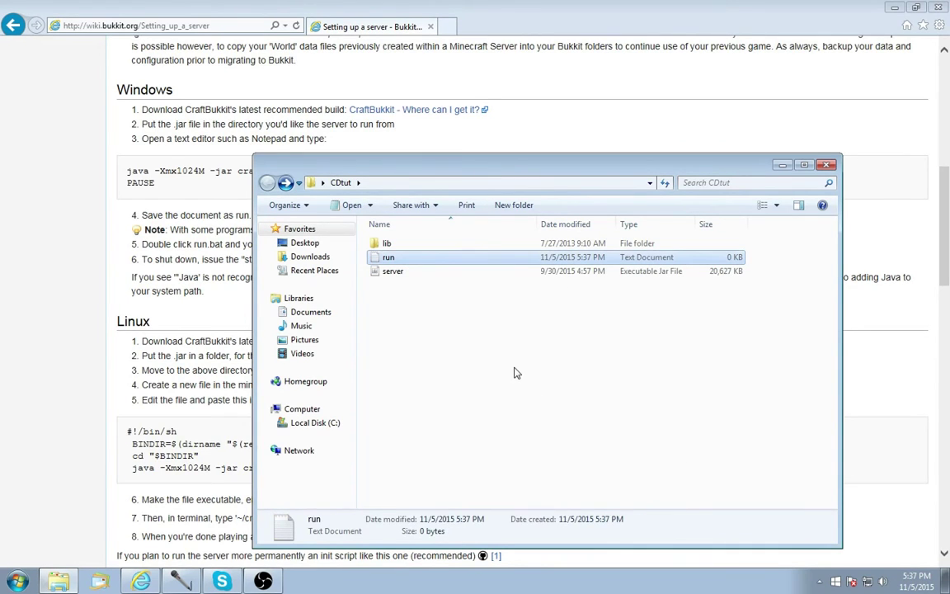
Paste the start script into run and replace craftbukkit with server in the java line.
{"action": "double_click", "coordinate": [435, 260]}
{"action": "right_click", "coordinate": [401, 301]}
{"action": "left_click", "coordinate": [394, 355]}
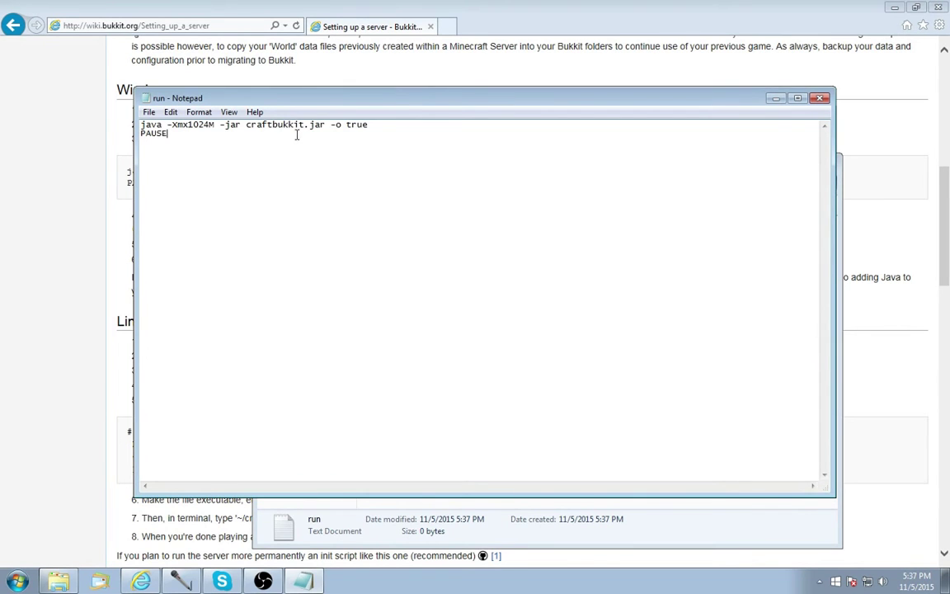
{"action": "left_click_drag", "start_coordinate": [359, 99], "coordinate": [402, 346]}
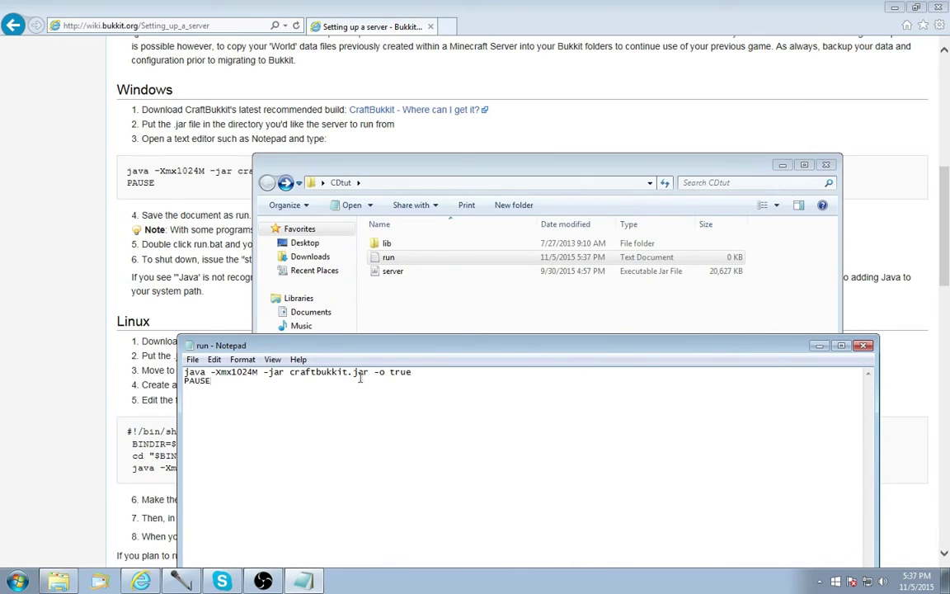
{"action": "left_click_drag", "start_coordinate": [349, 375], "coordinate": [291, 378]}
{"action": "type", "text": "server"}
Save the script as run.bat using All Files type, close Notepad, and launch run.bat.
{"action": "left_click", "coordinate": [191, 360]}
{"action": "left_click", "coordinate": [213, 418]}
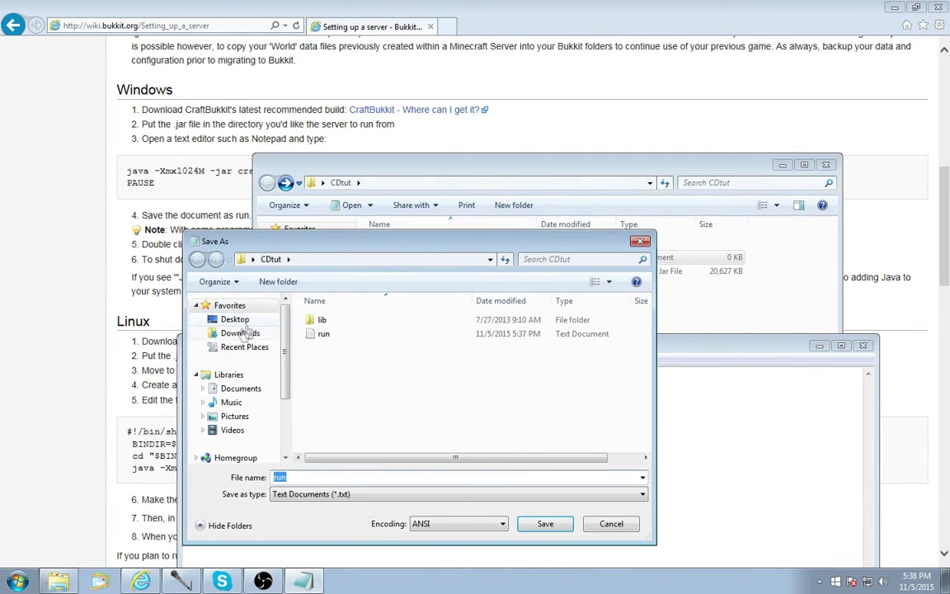
{"action": "left_click", "coordinate": [315, 493]}
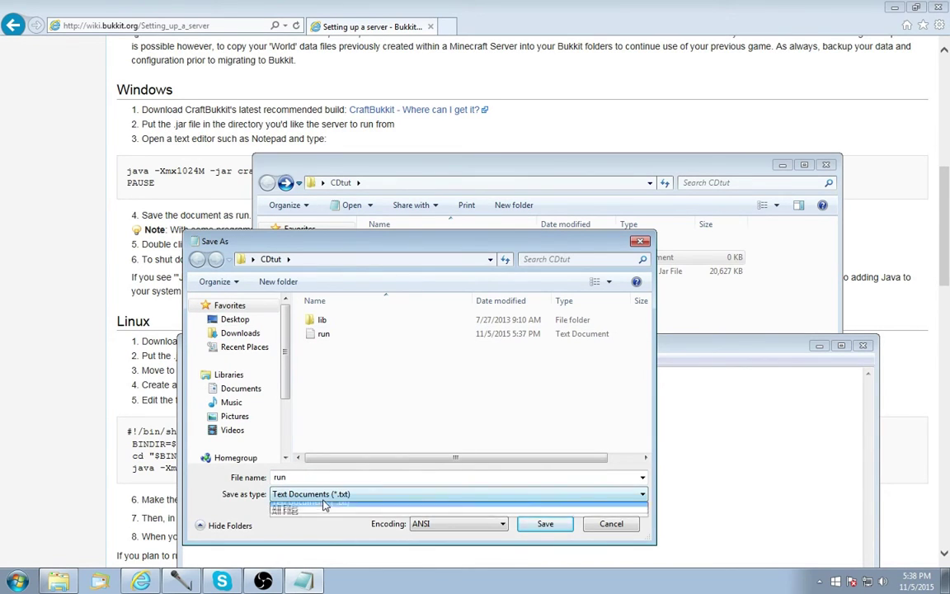
{"action": "left_click", "coordinate": [325, 506]}
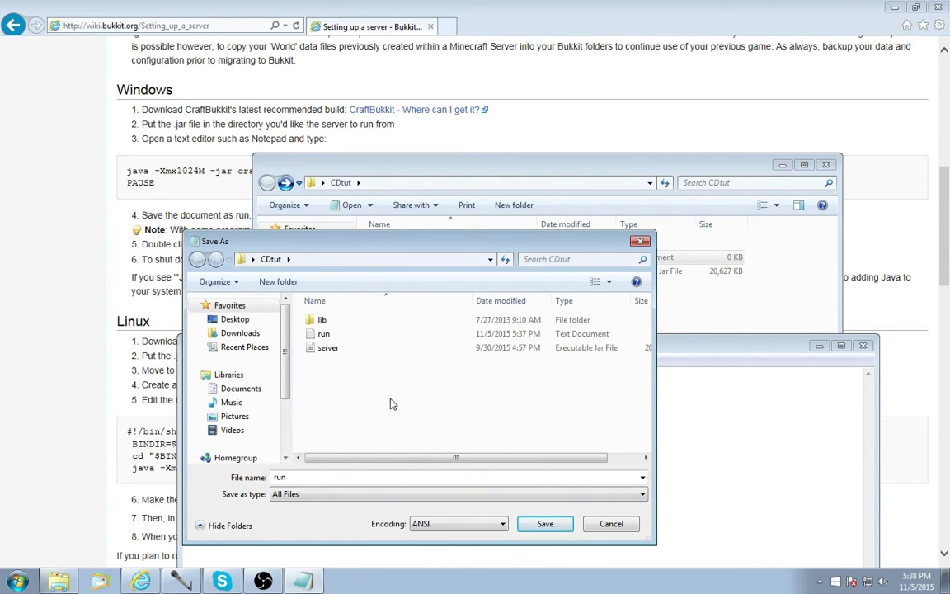
{"action": "double_click", "coordinate": [315, 476]}
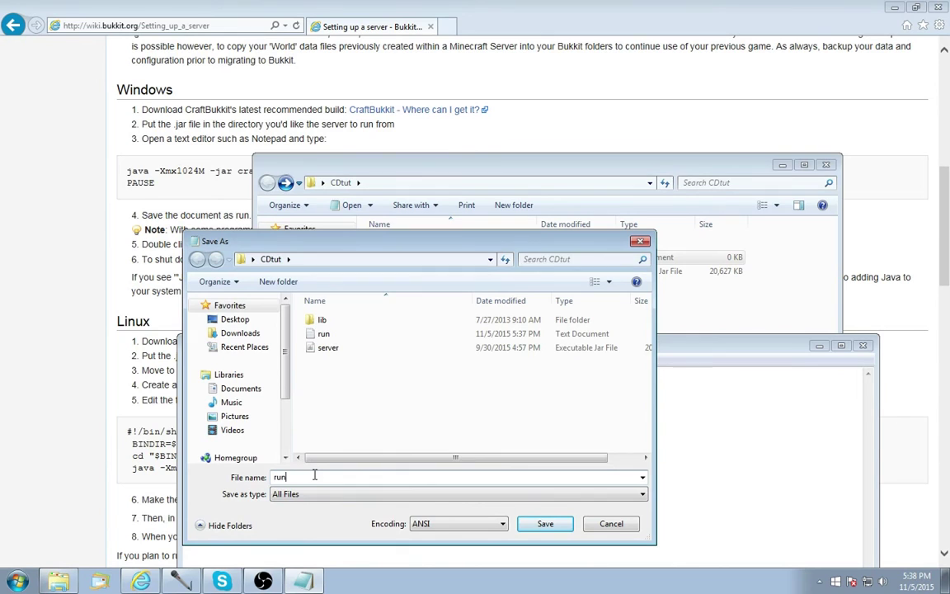
{"action": "type", "text": ".ba"}
{"action": "left_click", "coordinate": [542, 530]}
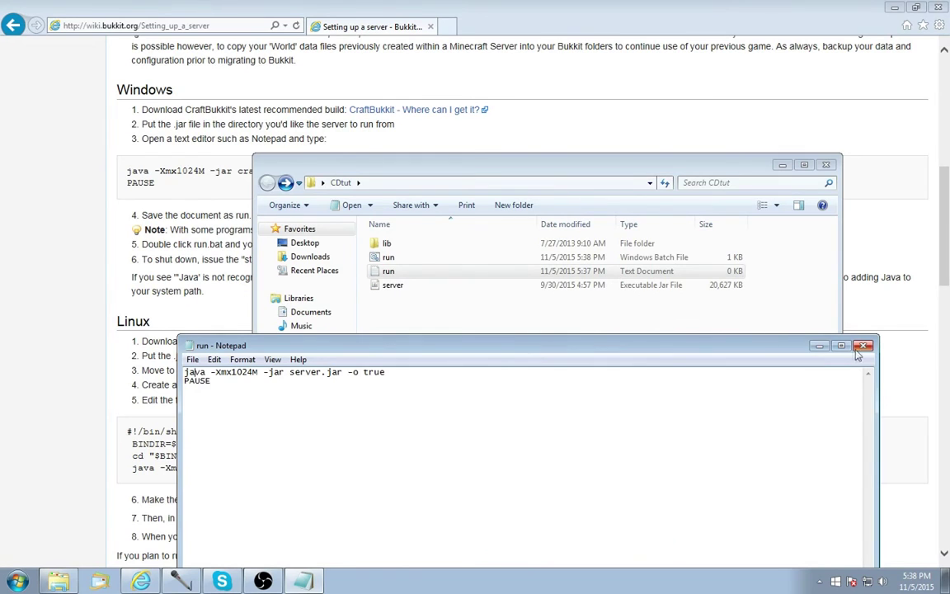
{"action": "key", "text": "alt+F4"}
{"action": "double_click", "coordinate": [387, 259]}
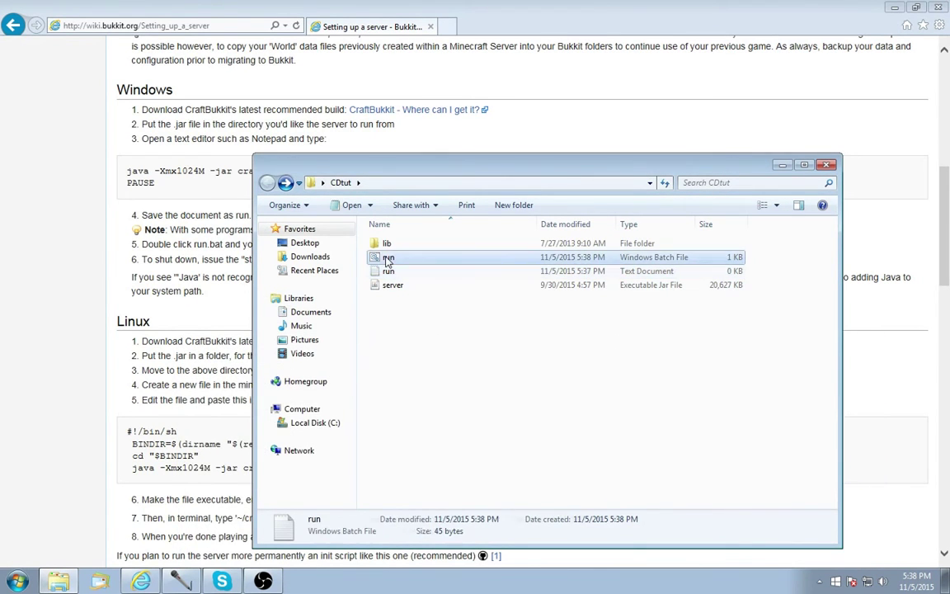